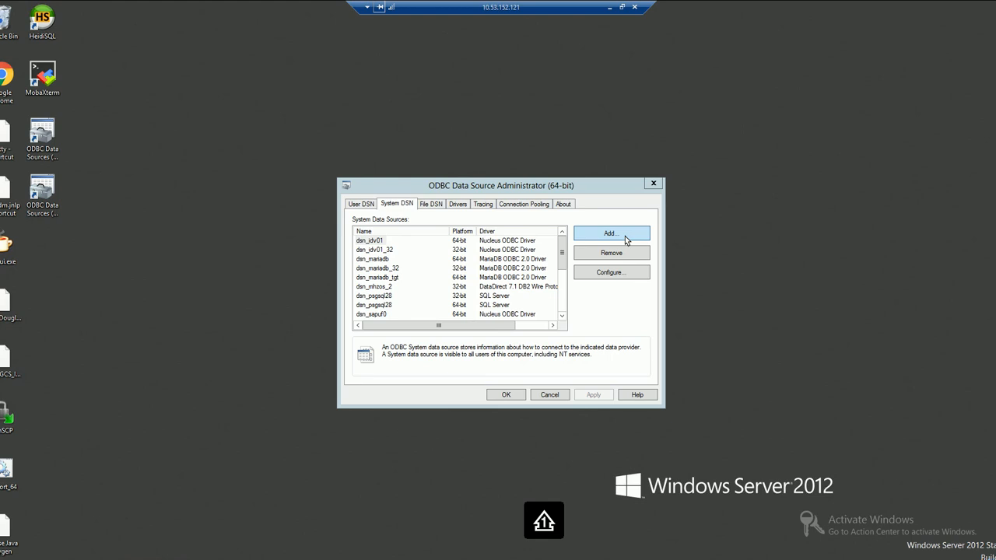
Add a Nucleus ODBC Driver system data source named dsn_idv_64_demo for database uf0data
{"action": "left_click", "coordinate": [625, 236]}
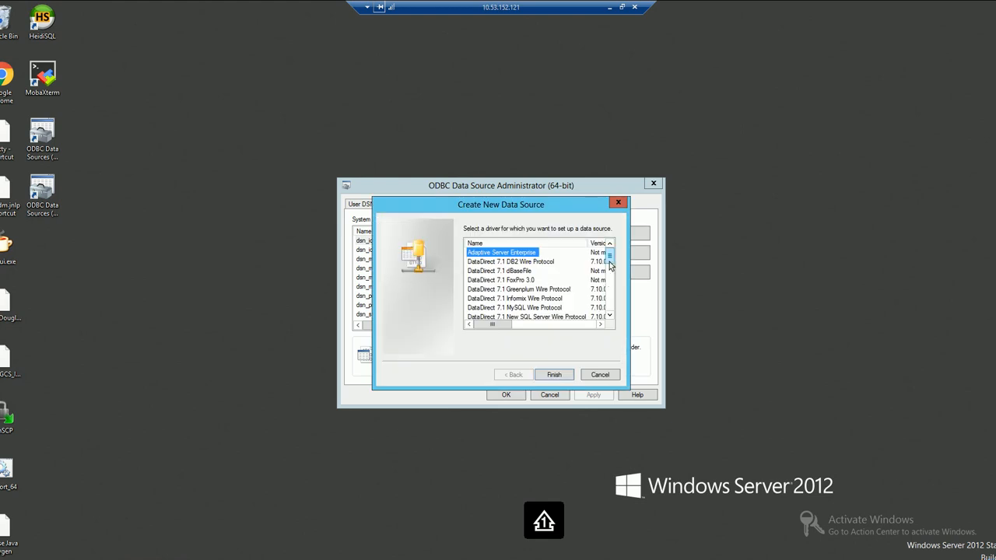
{"action": "left_click_drag", "start_coordinate": [611, 266], "coordinate": [611, 320]}
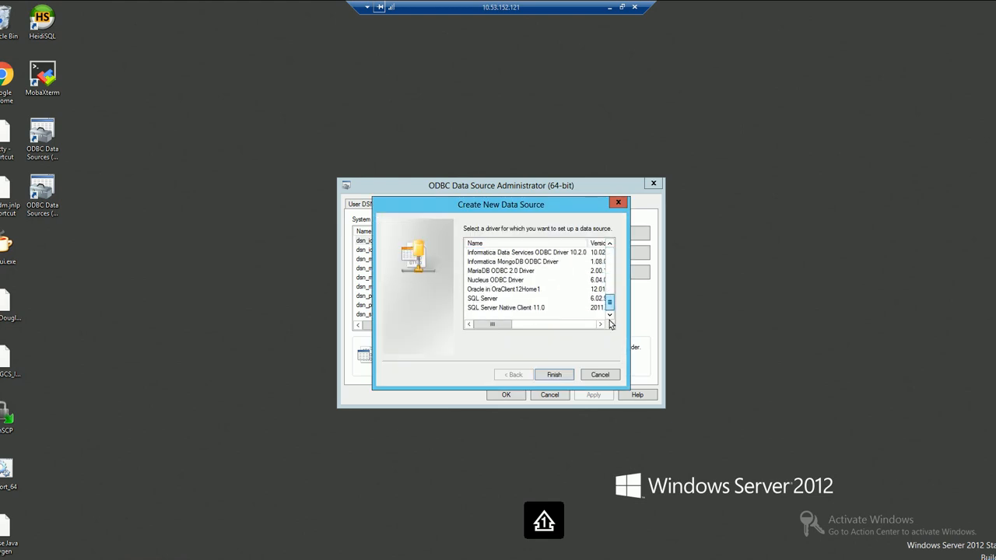
{"action": "left_click", "coordinate": [498, 286]}
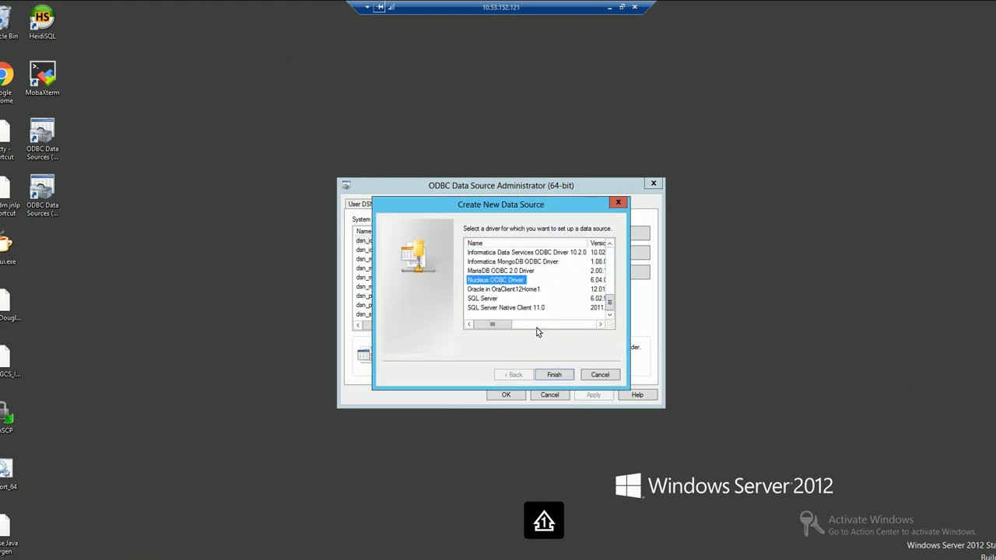
{"action": "left_click", "coordinate": [549, 374]}
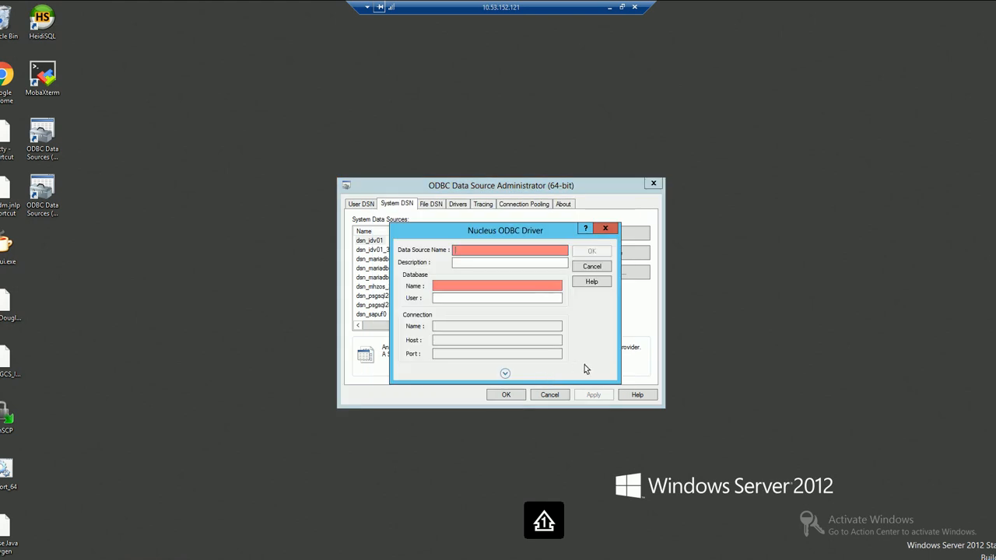
{"action": "type", "text": "dsn"}
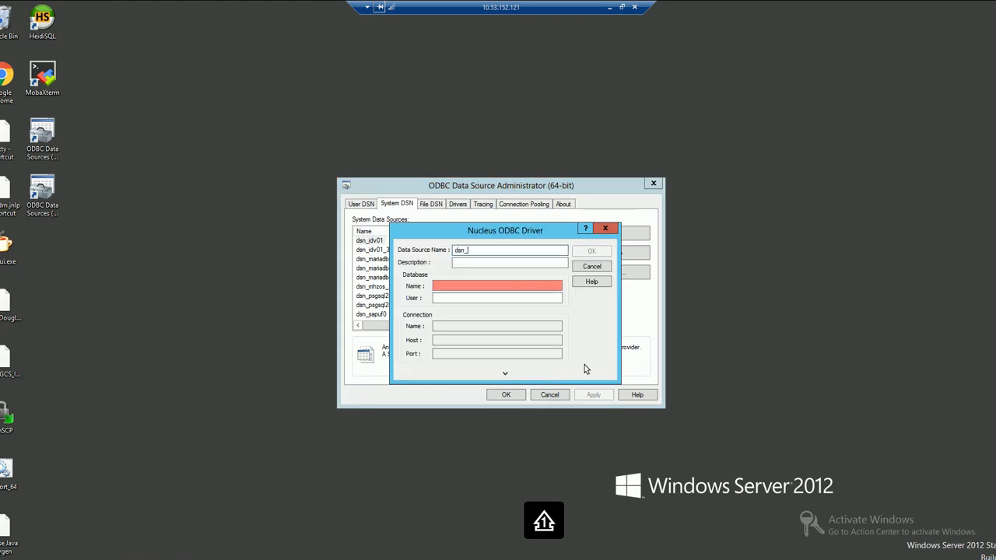
{"action": "type", "text": "_idv"}
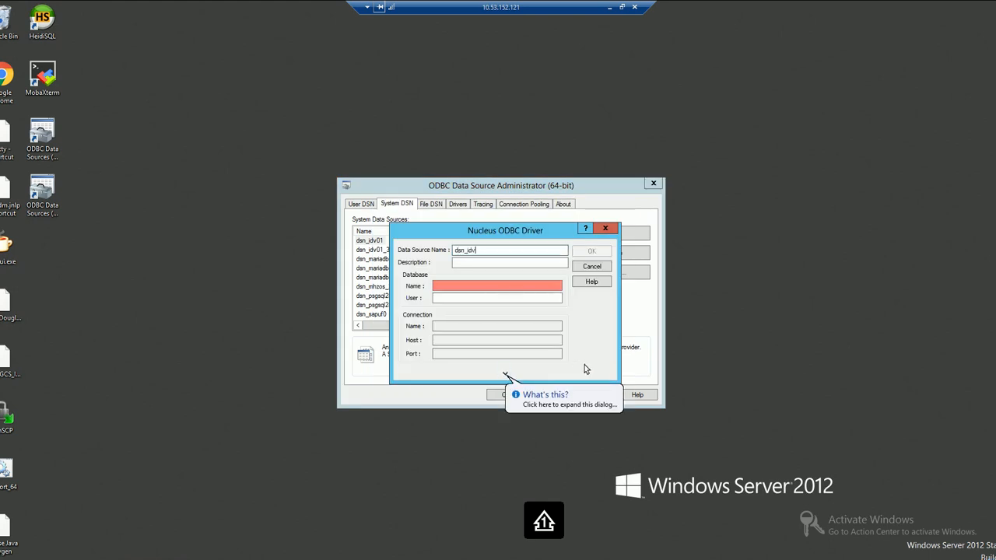
{"action": "type", "text": "_64_demo"}
{"action": "left_click", "coordinate": [450, 286]}
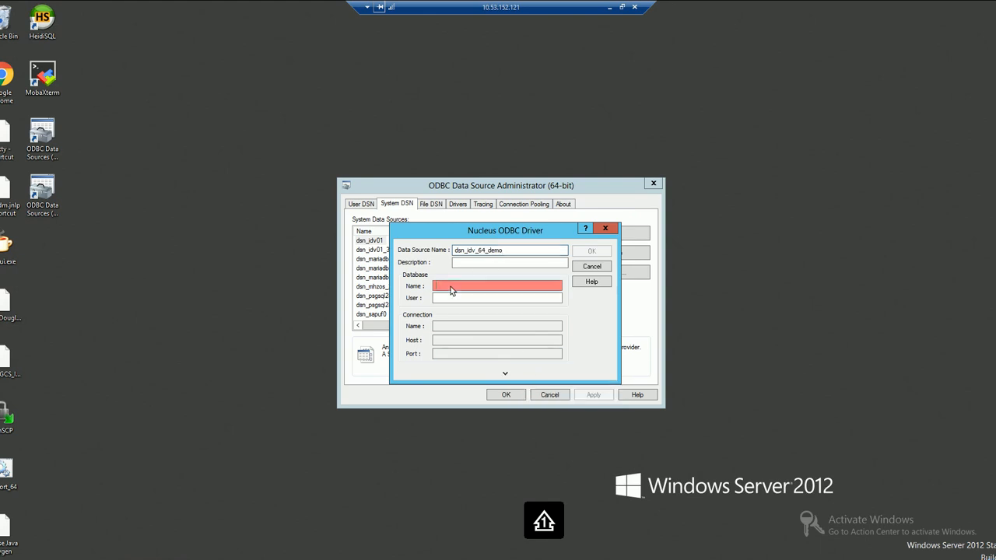
{"action": "type", "text": "u"}
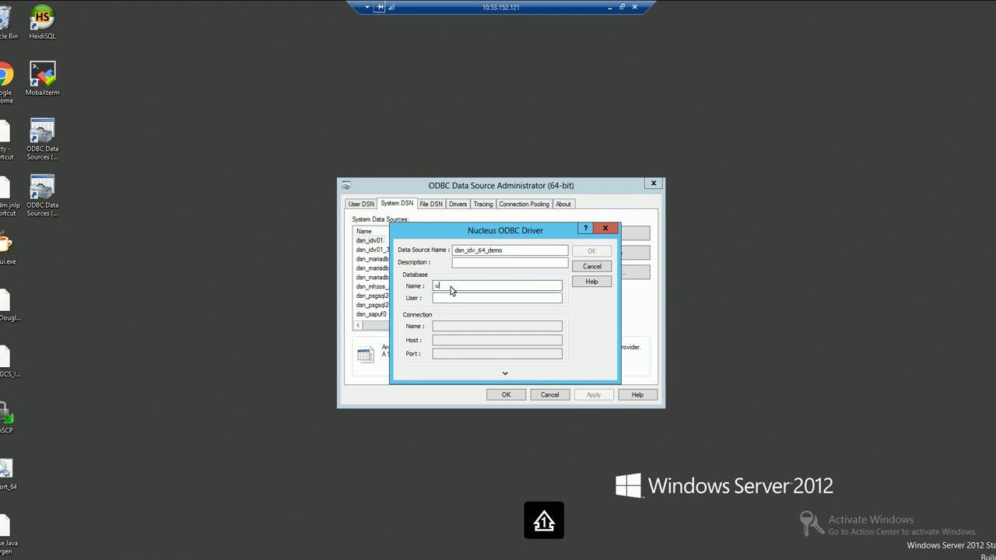
{"action": "type", "text": "fodat"}
{"action": "key", "text": "BackSpace"}
{"action": "key", "text": "BackSpace"}
{"action": "key", "text": "BackSpace"}
{"action": "key", "text": "BackSpace"}
{"action": "type", "text": "0data"}
Enter user dba, connection fas, host localhost, port 8500, then save and close the administrator
{"action": "left_click", "coordinate": [446, 300]}
{"action": "type", "text": "dba"}
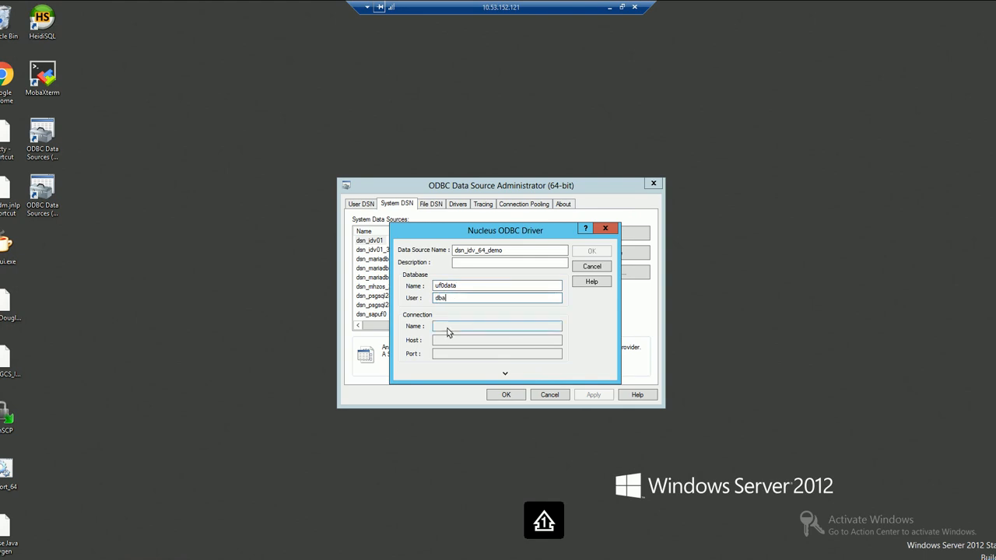
{"action": "left_click", "coordinate": [448, 331]}
{"action": "type", "text": "fas"}
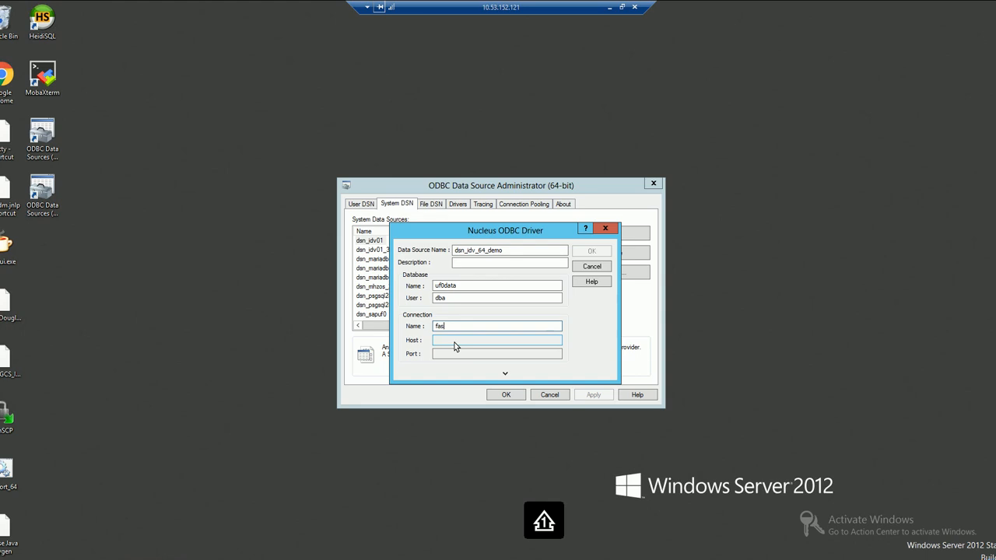
{"action": "left_click", "coordinate": [455, 344]}
{"action": "type", "text": "localhost"}
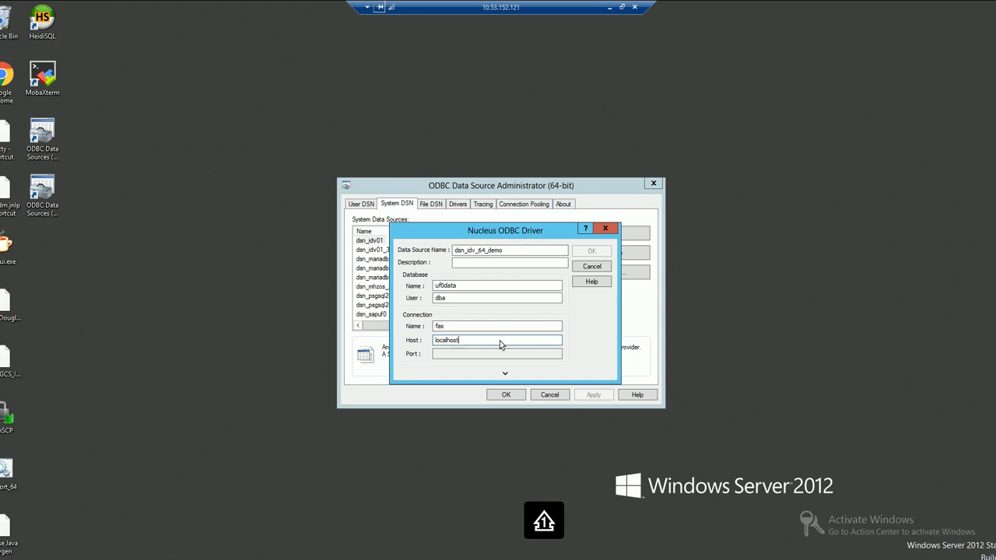
{"action": "left_click", "coordinate": [461, 354]}
{"action": "type", "text": "8500"}
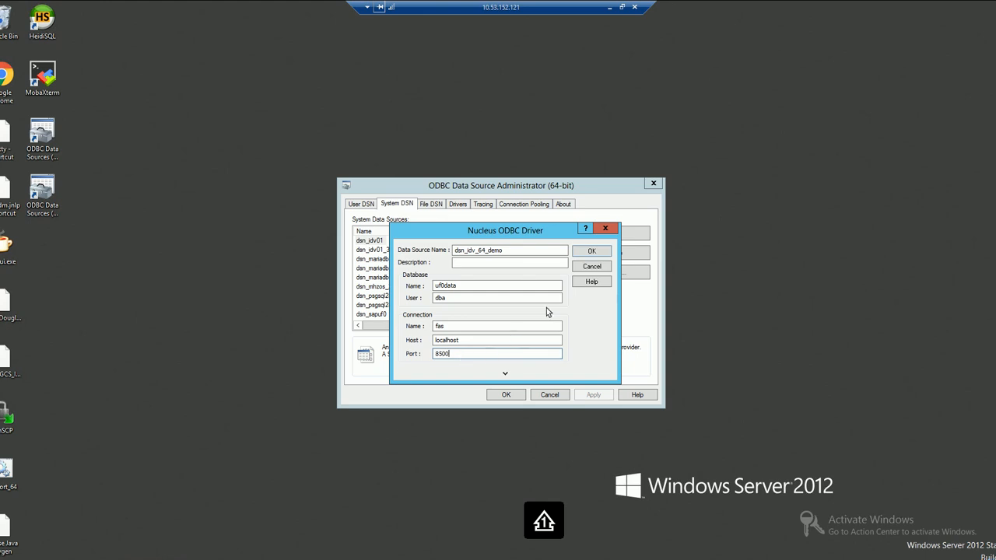
{"action": "left_click", "coordinate": [591, 252]}
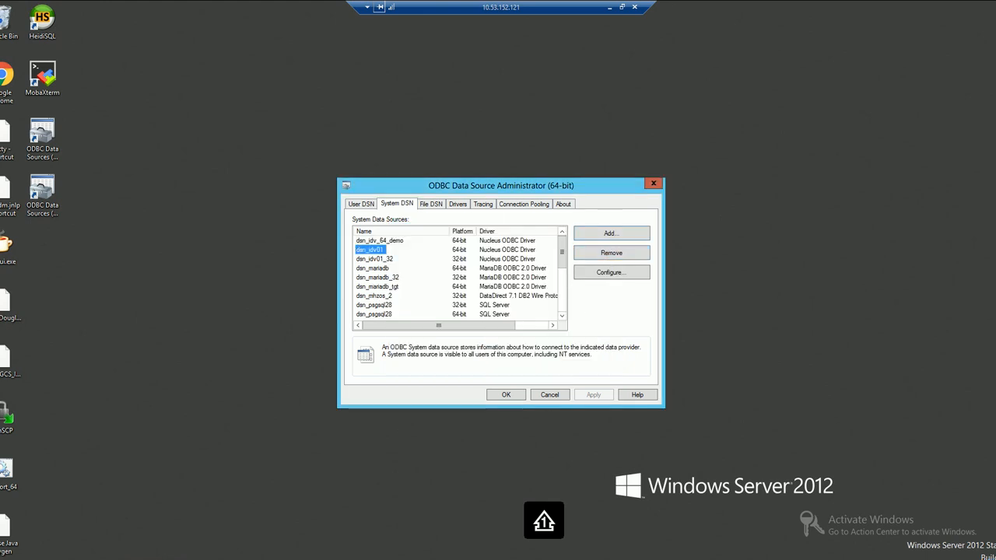
{"action": "key", "text": "Escape"}
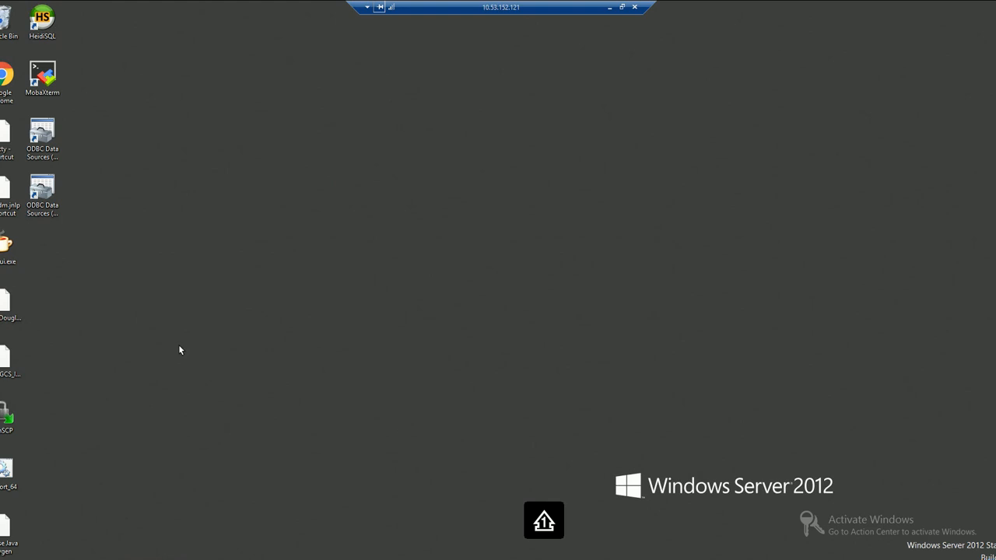
In the 32-bit ODBC administrator, start a new system data source using the Nucleus ODBC Driver
{"action": "left_click", "coordinate": [41, 187]}
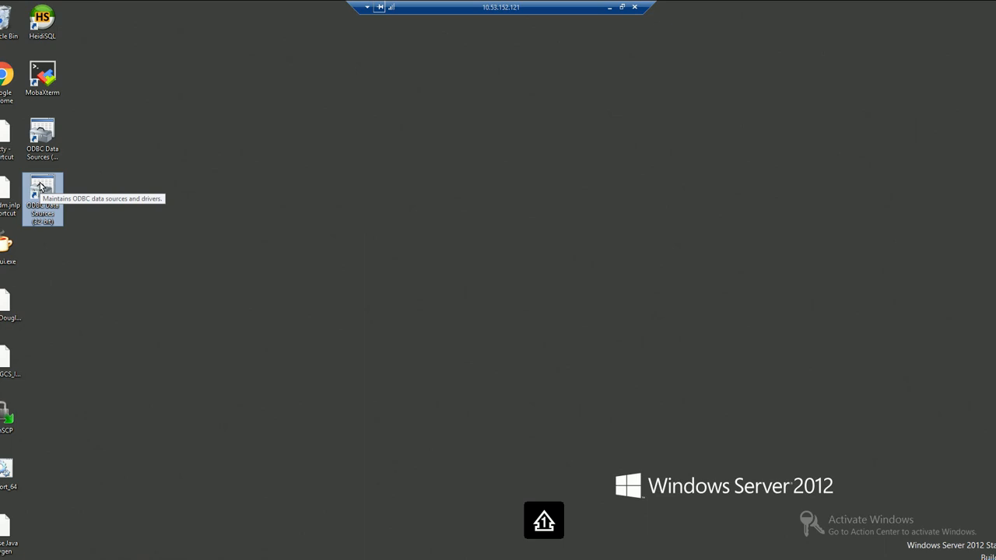
{"action": "double_click", "coordinate": [41, 187]}
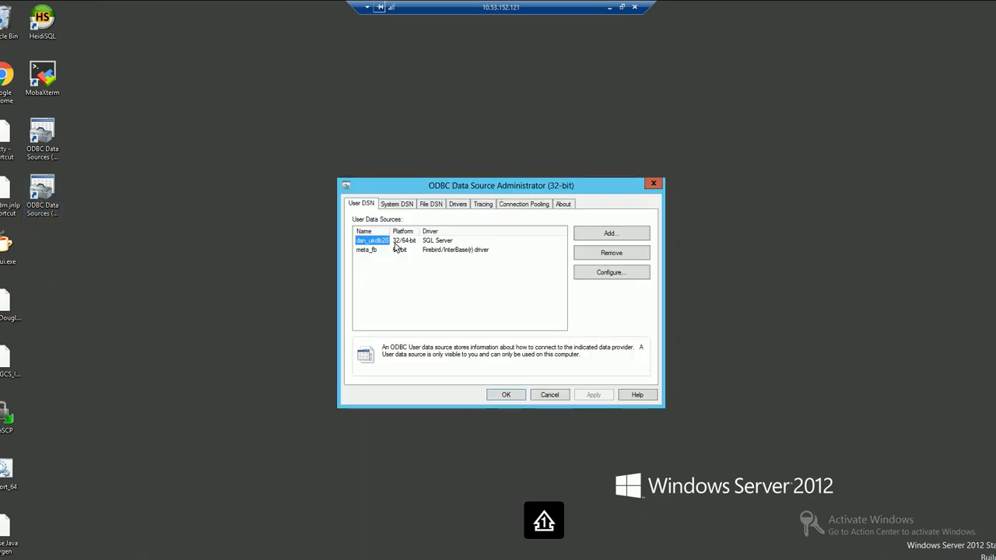
{"action": "left_click", "coordinate": [411, 204]}
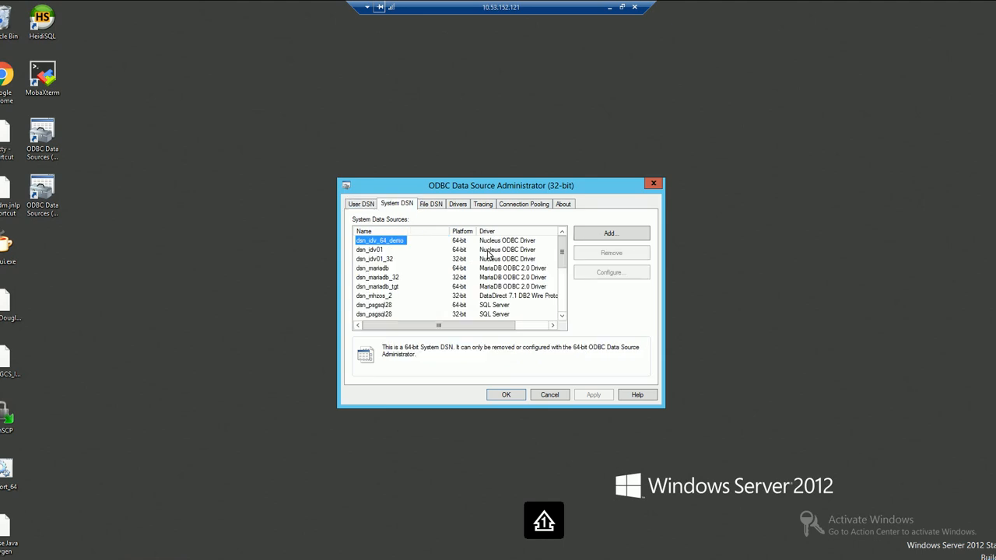
{"action": "left_click", "coordinate": [625, 235]}
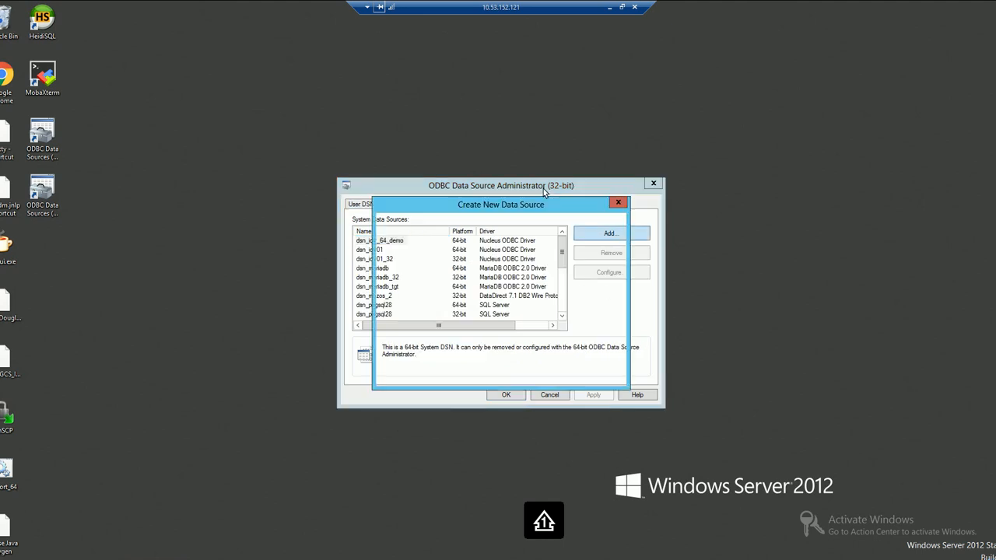
{"action": "left_click", "coordinate": [612, 316]}
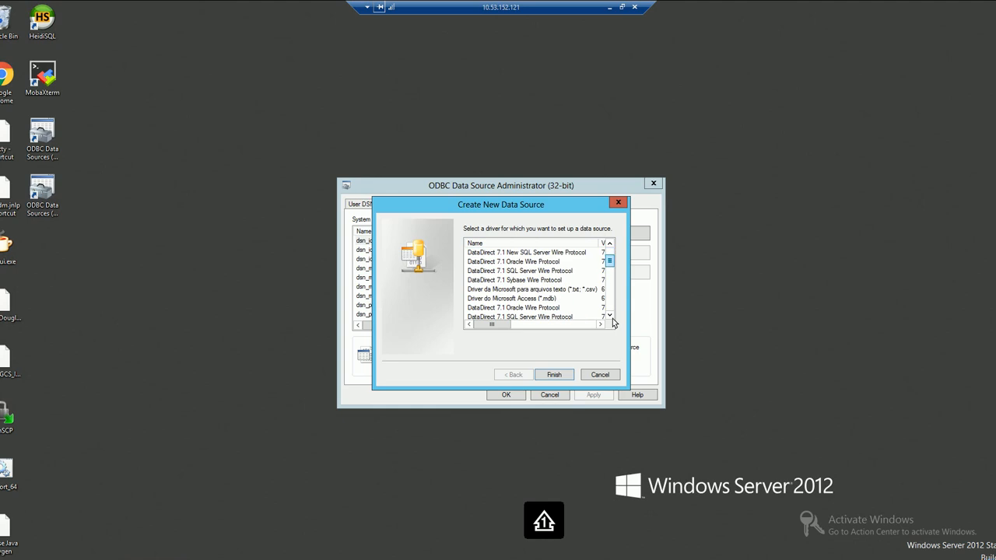
{"action": "scroll", "coordinate": [612, 316], "scroll_direction": "down", "scroll_amount": 5}
{"action": "left_click", "coordinate": [512, 292]}
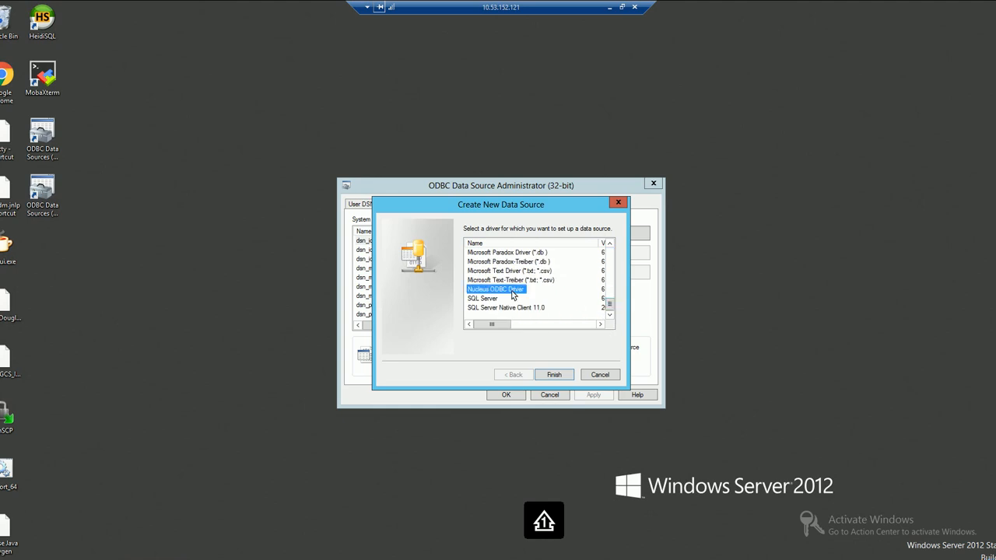
{"action": "left_click", "coordinate": [554, 376]}
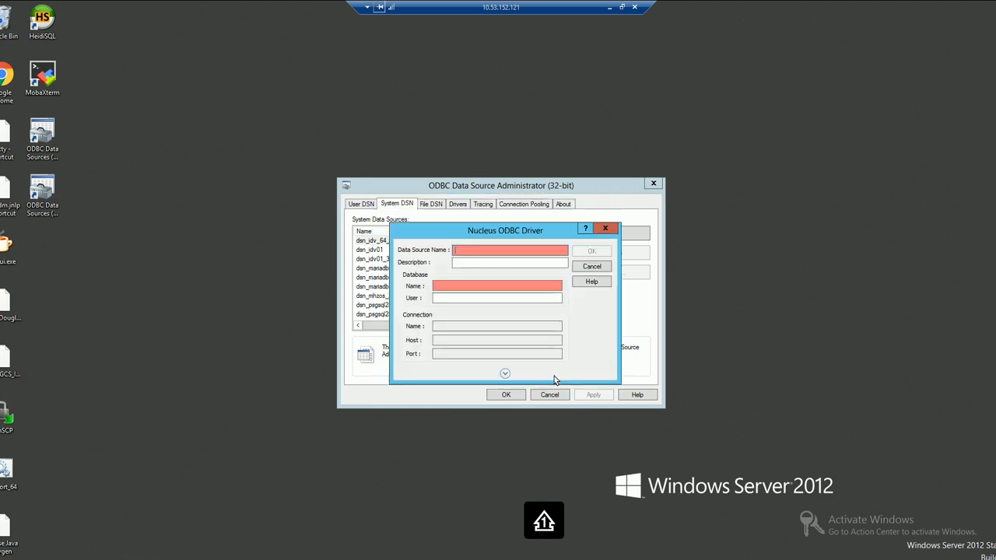
Name the data source dsn_idv_01_32 with database uf0data and user dba
{"action": "type", "text": "dsn"}
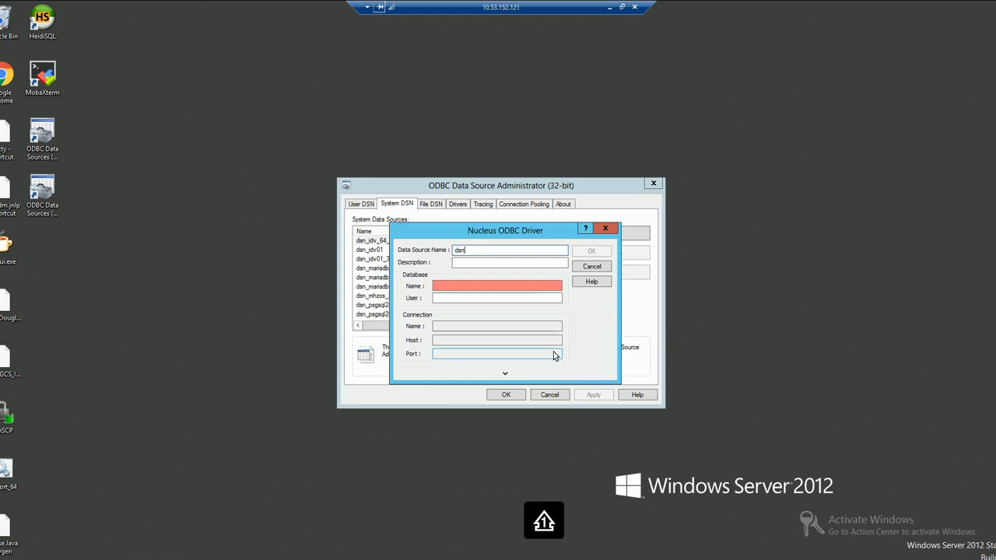
{"action": "type", "text": "_idv_01_32"}
{"action": "key", "text": "Tab"}
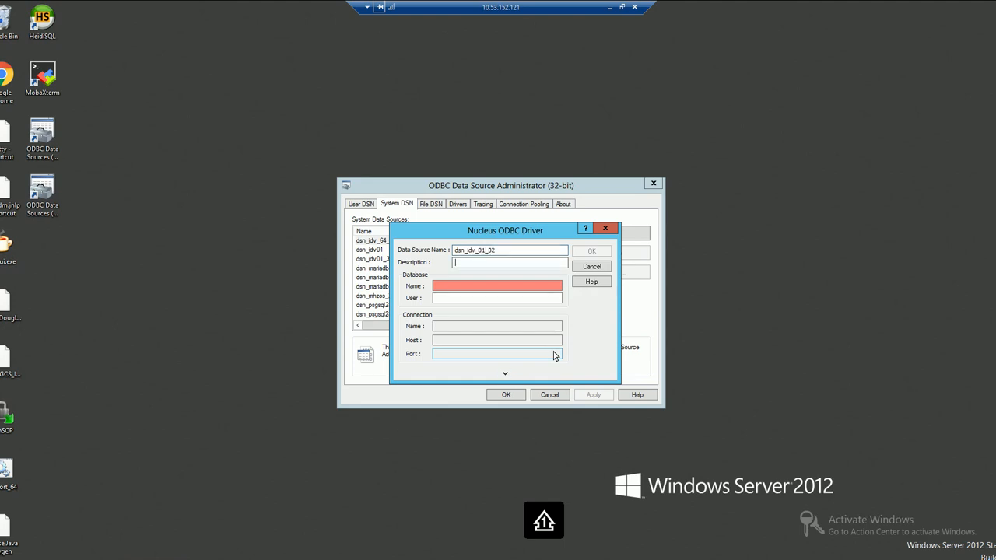
{"action": "key", "text": "Tab"}
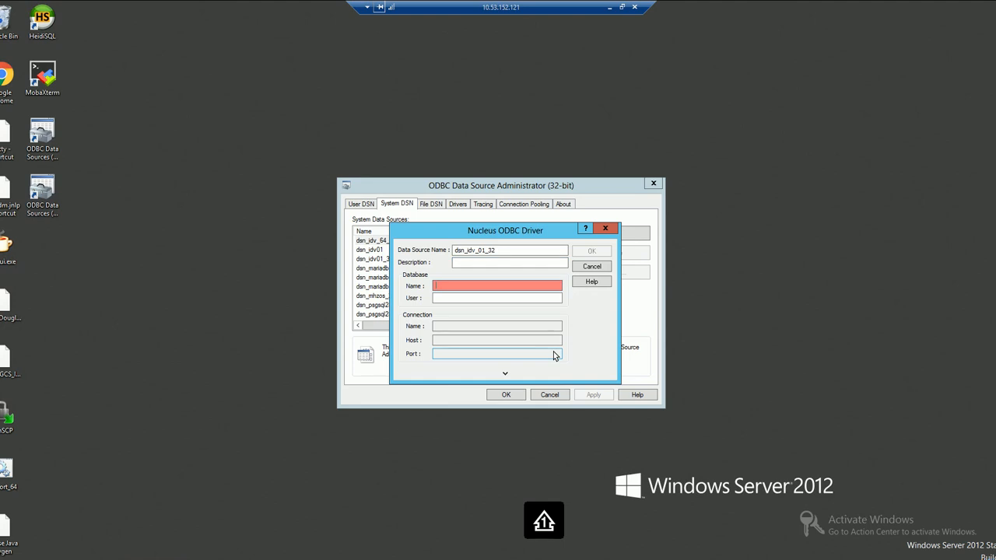
{"action": "type", "text": "uf0data"}
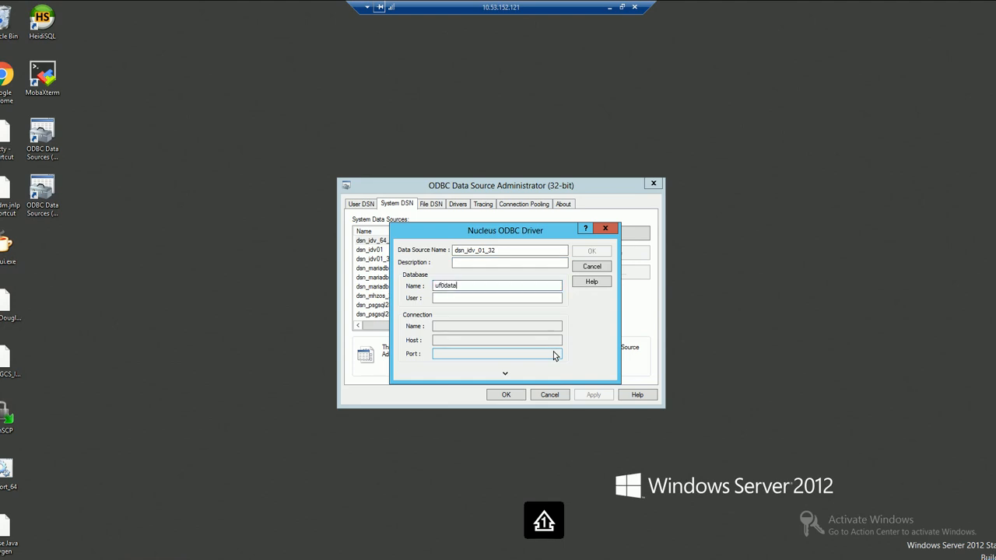
{"action": "key", "text": "Tab"}
{"action": "type", "text": "dba"}
{"action": "key", "text": "Tab"}
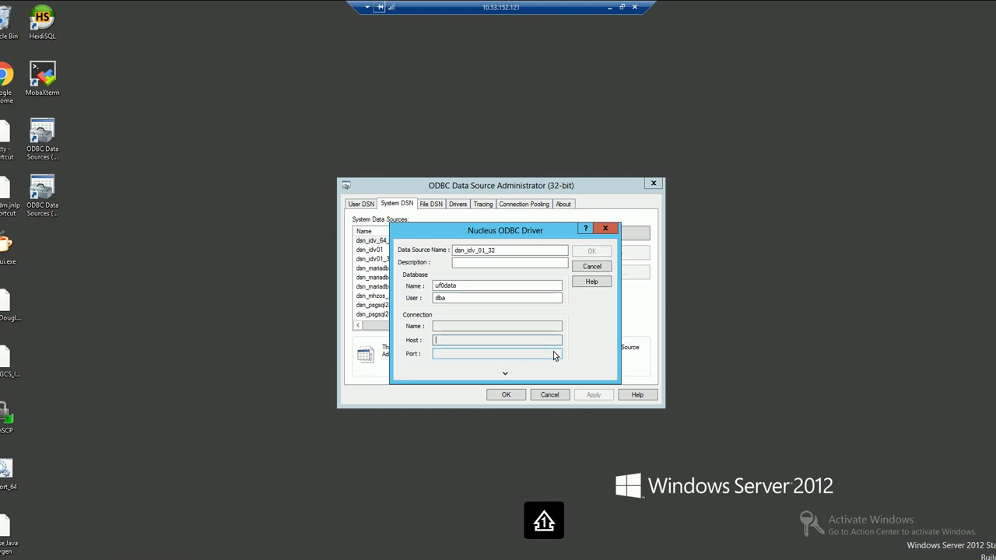
Set the connection name fas, host localhost and port 8500
{"action": "left_click", "coordinate": [438, 327]}
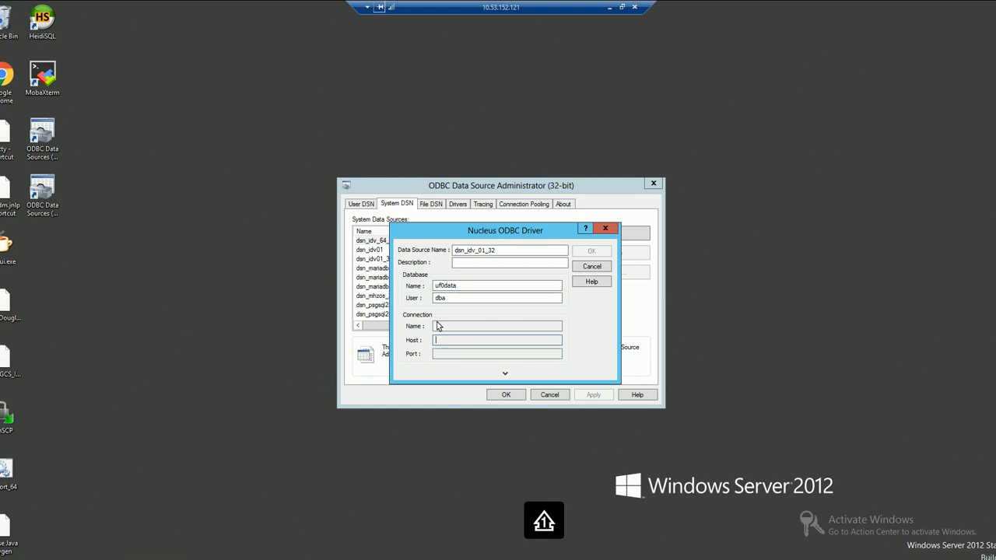
{"action": "type", "text": "fas"}
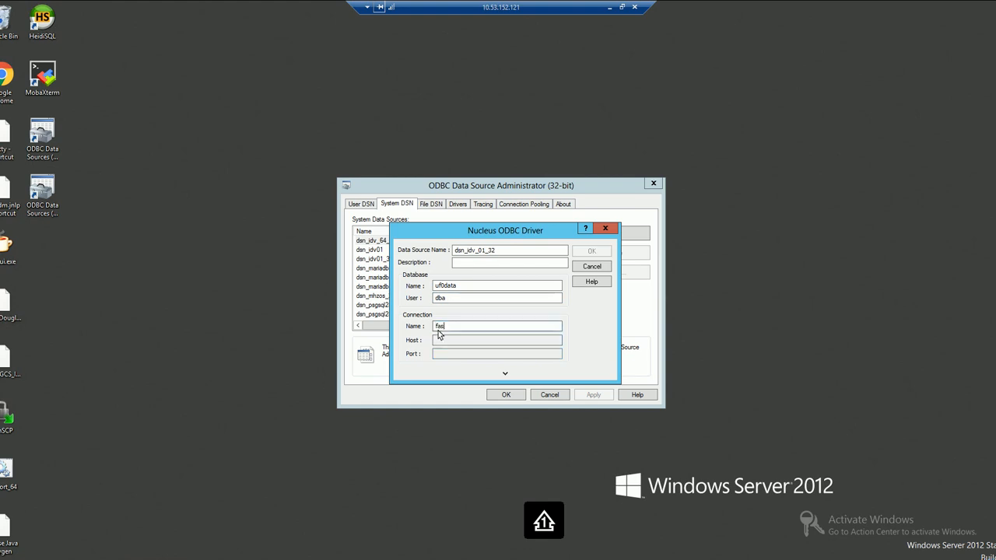
{"action": "left_click", "coordinate": [438, 343]}
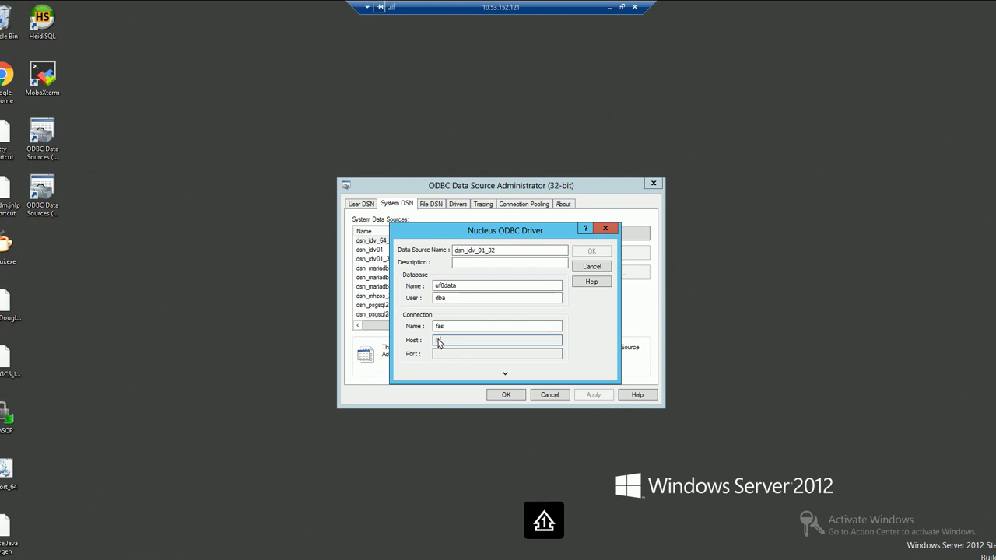
{"action": "type", "text": "localhost"}
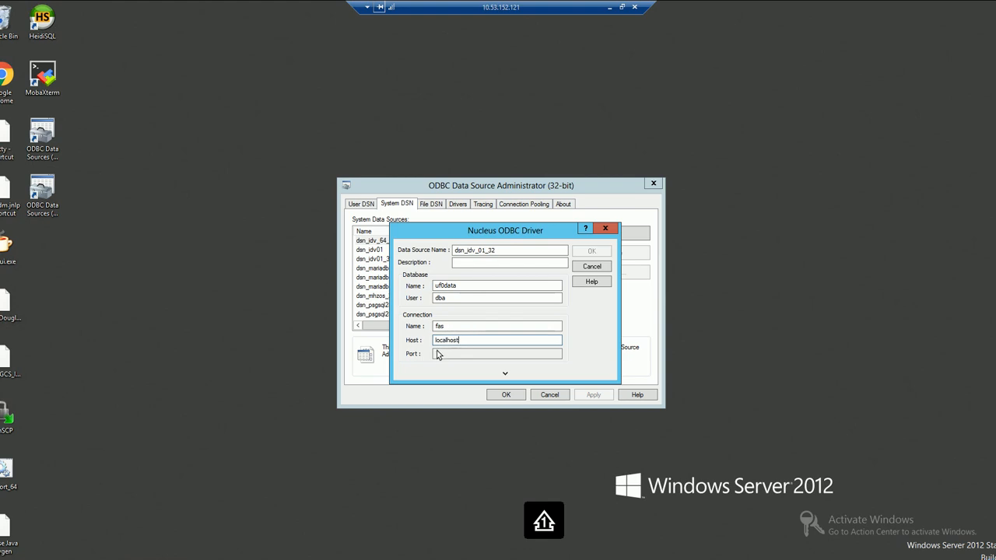
{"action": "left_click", "coordinate": [437, 353]}
{"action": "type", "text": "8500"}
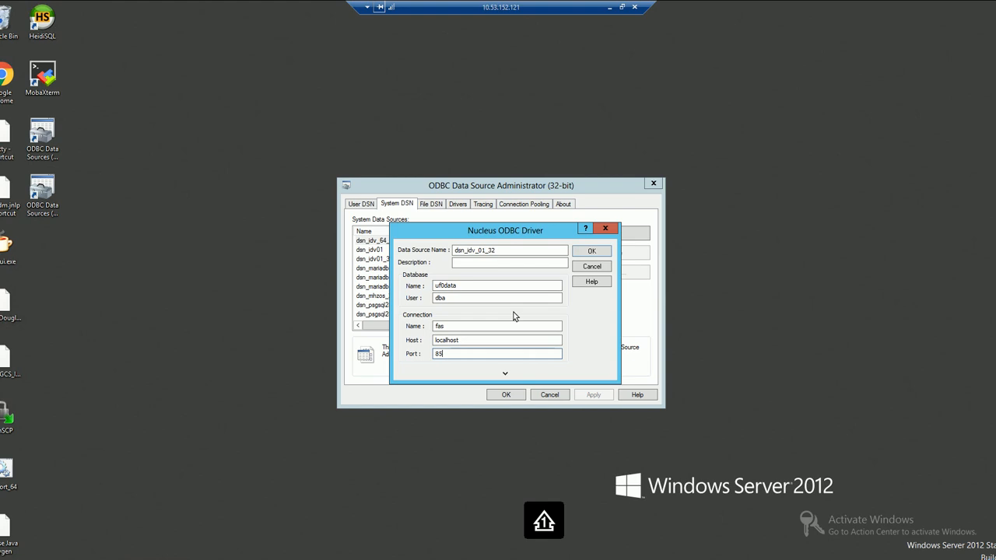
Save the Nucleus data source, then connect to dsn_idv01_32 for a database source import with the password
{"action": "left_click", "coordinate": [582, 250]}
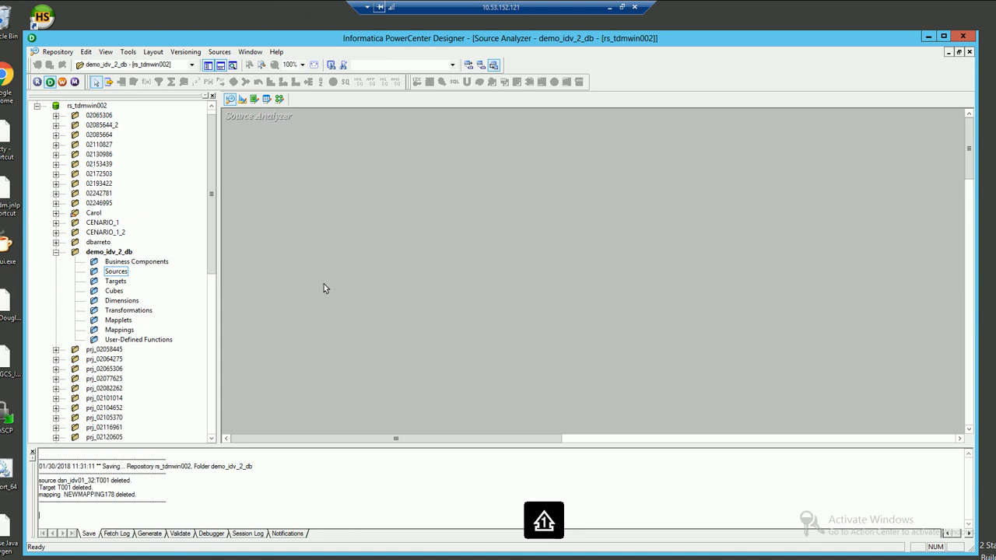
{"action": "left_click", "coordinate": [230, 54]}
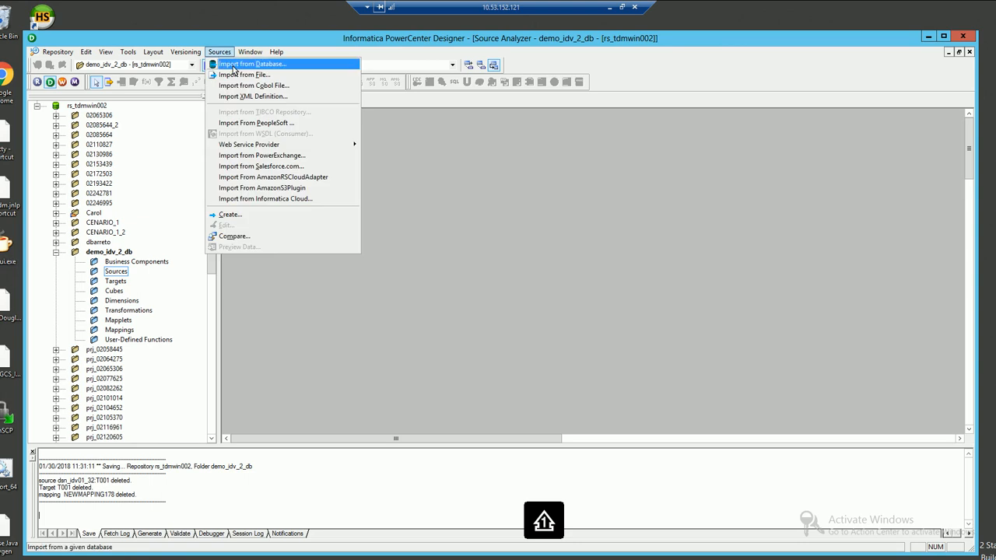
{"action": "left_click", "coordinate": [233, 69]}
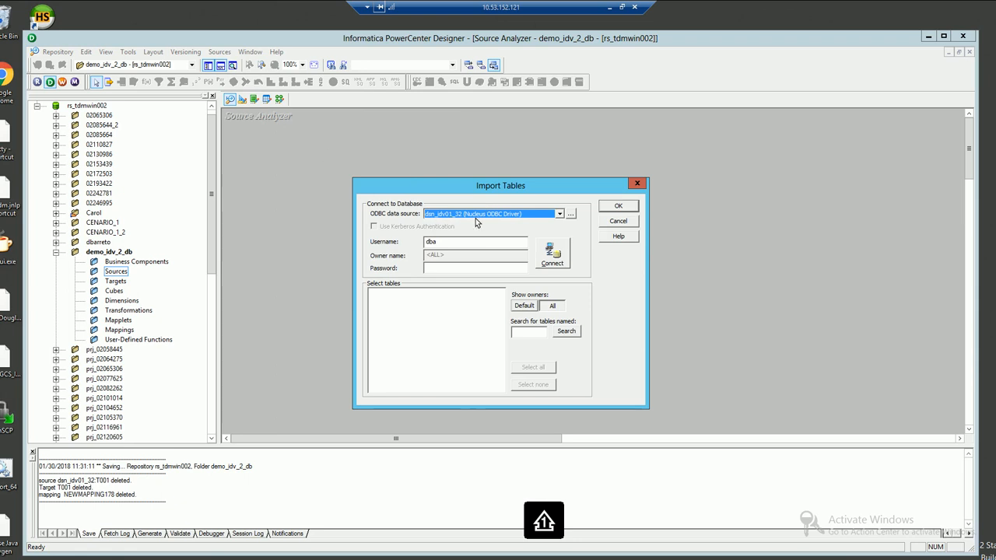
{"action": "left_click", "coordinate": [448, 268]}
{"action": "type", "text": "***"}
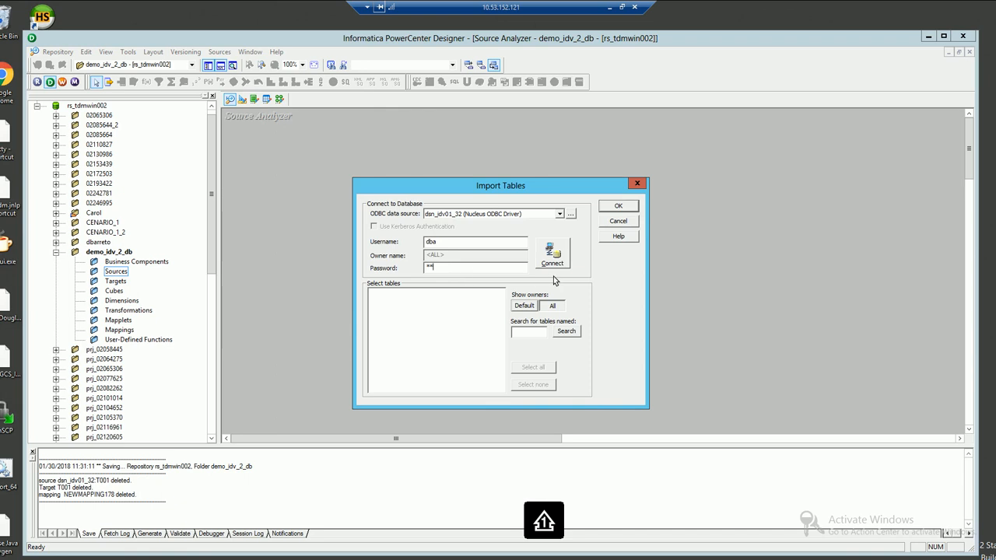
{"action": "left_click", "coordinate": [561, 258]}
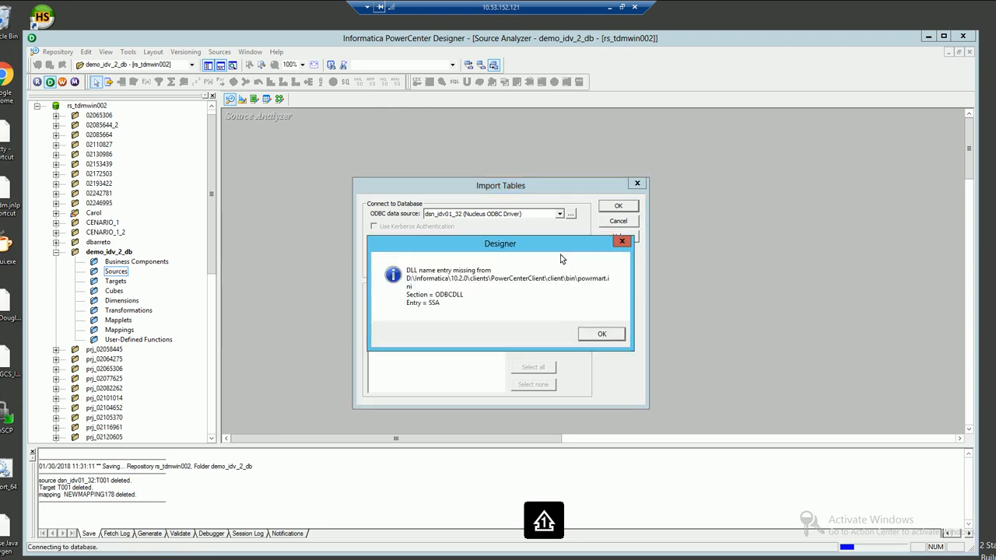
Dismiss the driver warnings and import table T001 from UF0 > TABLES as a source
{"action": "left_click", "coordinate": [596, 334]}
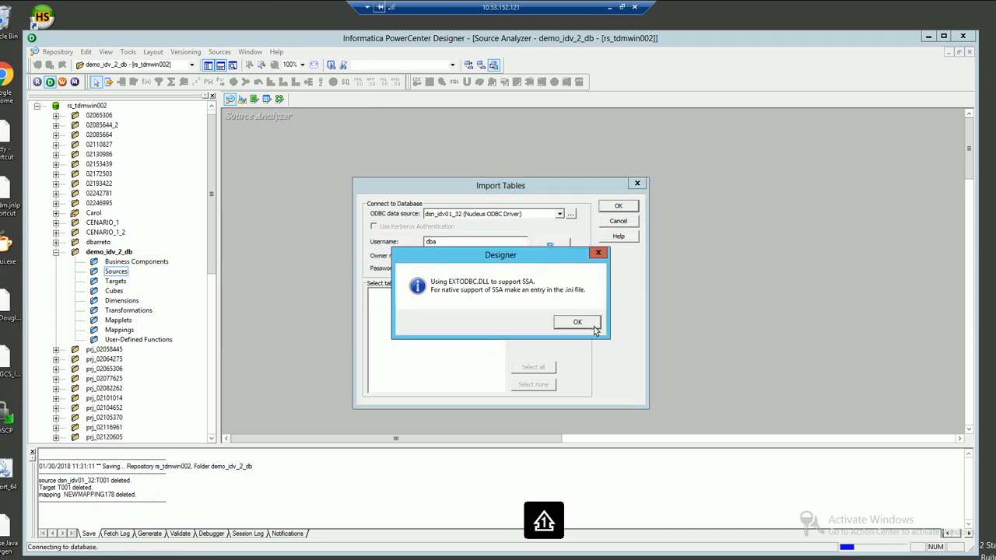
{"action": "left_click", "coordinate": [594, 326]}
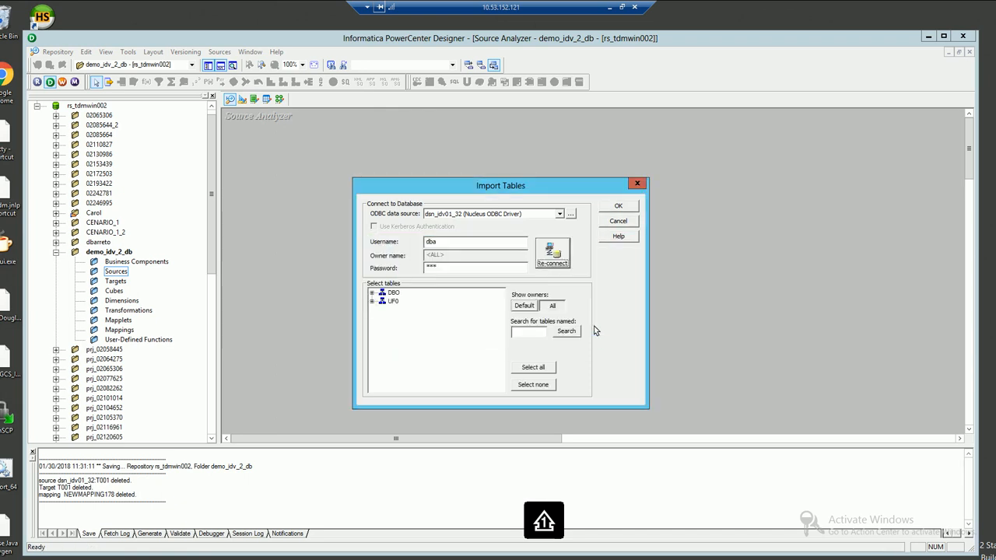
{"action": "left_click", "coordinate": [373, 302]}
{"action": "left_click", "coordinate": [382, 310]}
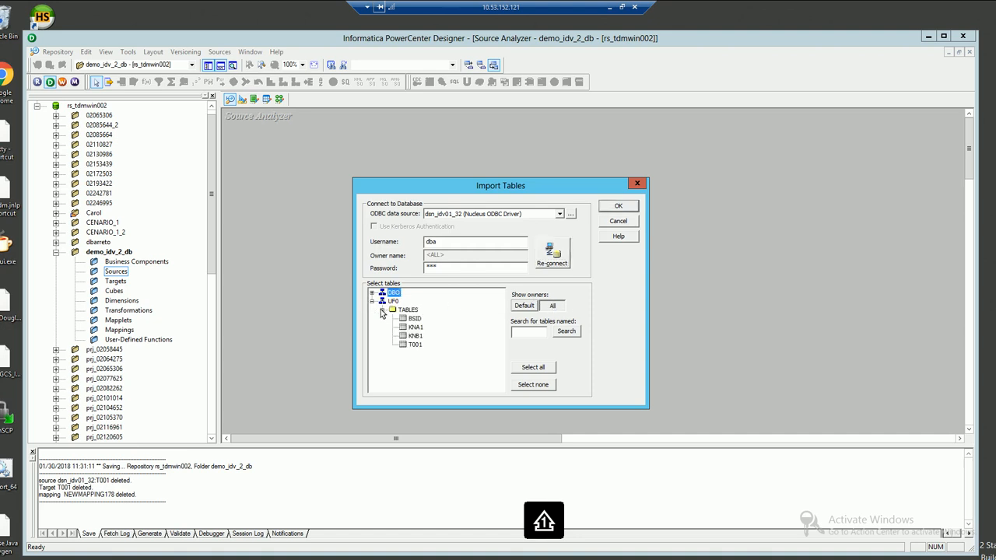
{"action": "left_click", "coordinate": [419, 344]}
{"action": "left_click", "coordinate": [626, 207]}
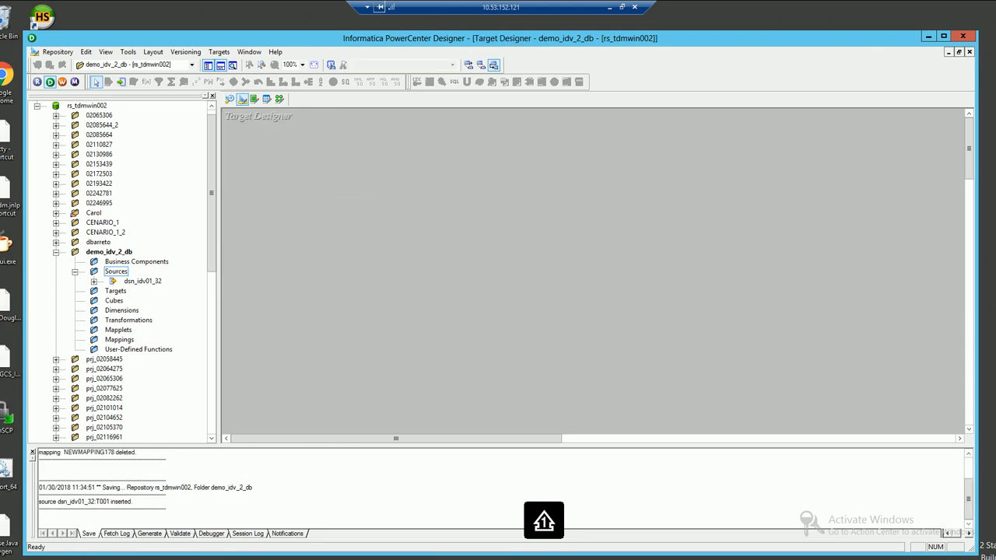
Connect to the Oracle data source dsn_ukdb16 for a target import with the username and password
{"action": "left_click", "coordinate": [222, 53]}
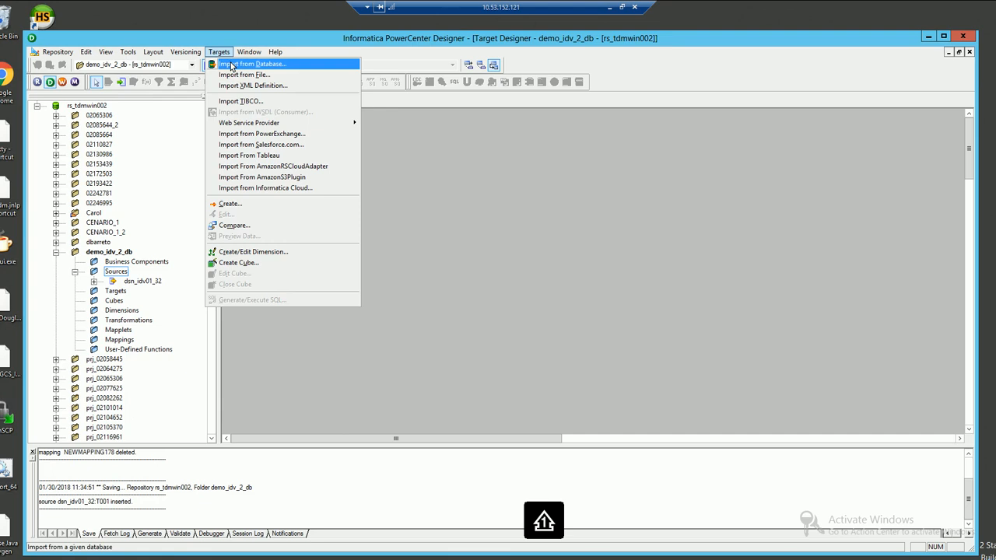
{"action": "left_click", "coordinate": [231, 65]}
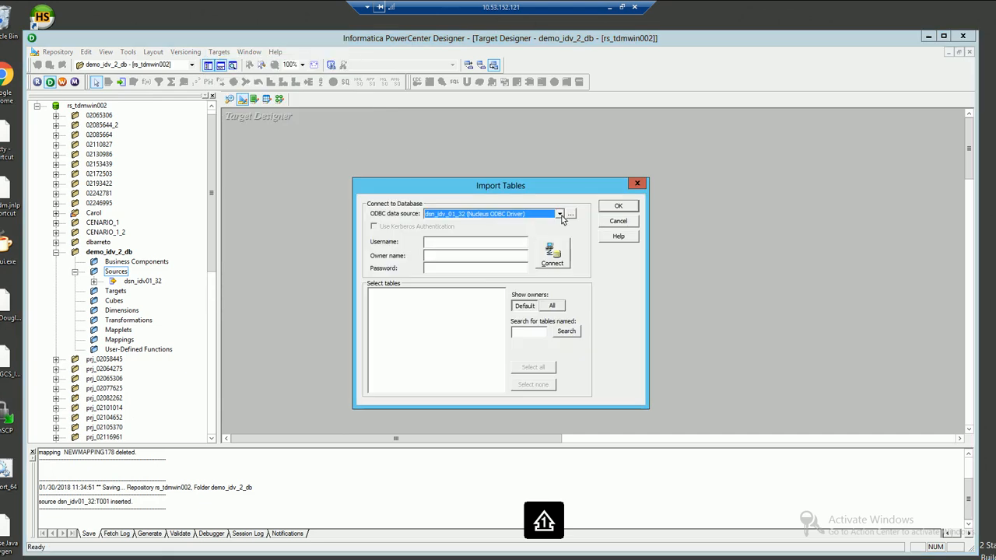
{"action": "left_click", "coordinate": [559, 214]}
{"action": "scroll", "coordinate": [496, 257], "scroll_direction": "down", "scroll_amount": 3}
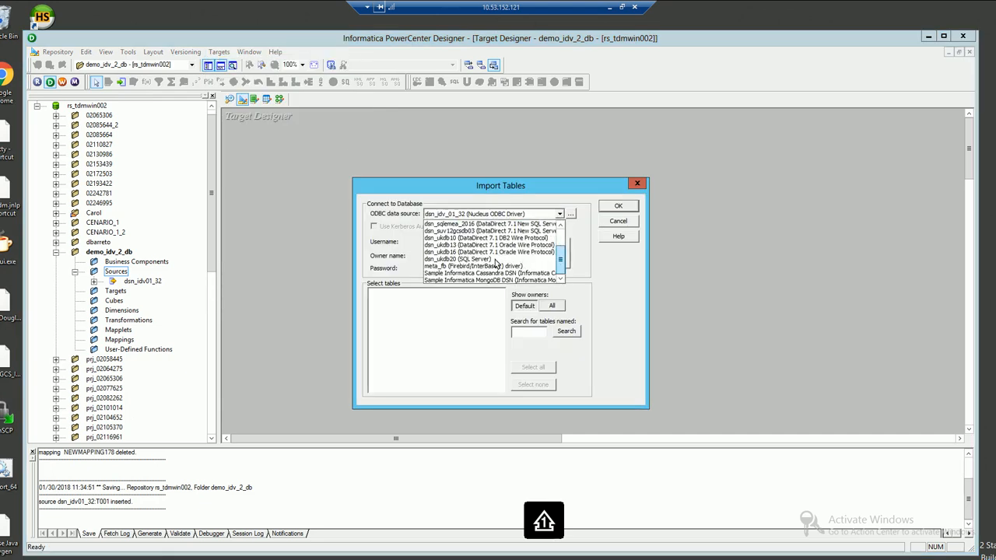
{"action": "left_click", "coordinate": [458, 252]}
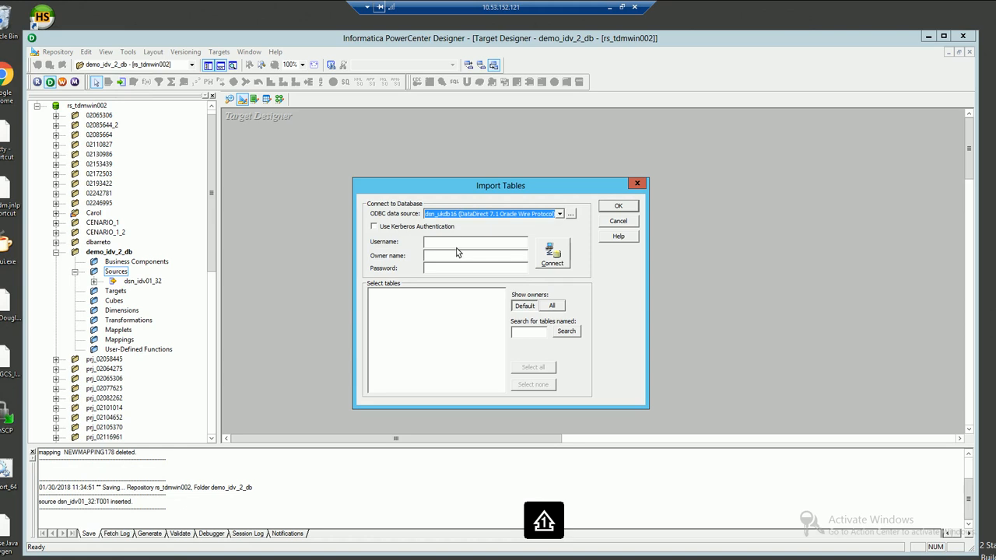
{"action": "left_click", "coordinate": [450, 245]}
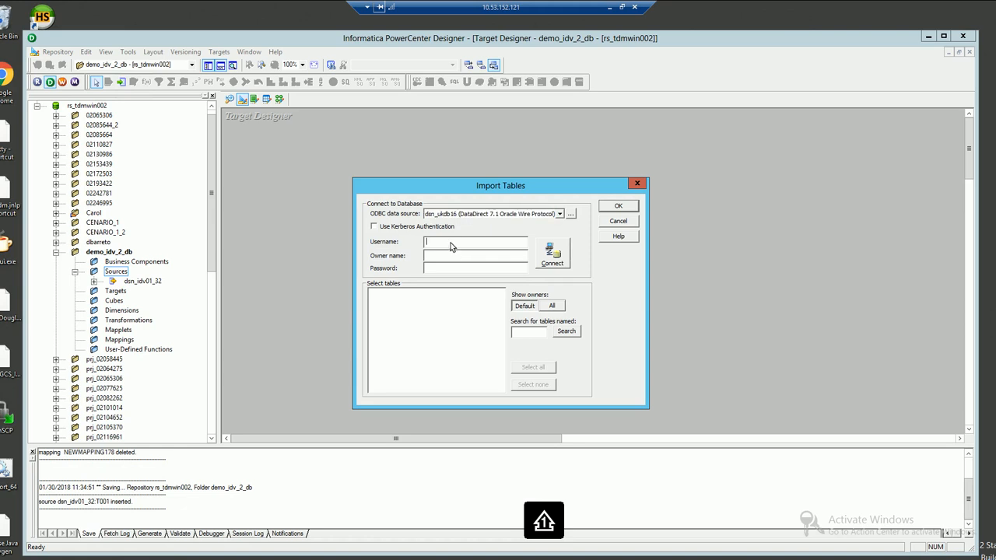
{"action": "type", "text": "c02193882f"}
{"action": "key", "text": "Left"}
{"action": "key", "text": "shift+Home"}
{"action": "left_click", "coordinate": [454, 270]}
{"action": "type", "text": "*********"}
{"action": "left_click", "coordinate": [549, 261]}
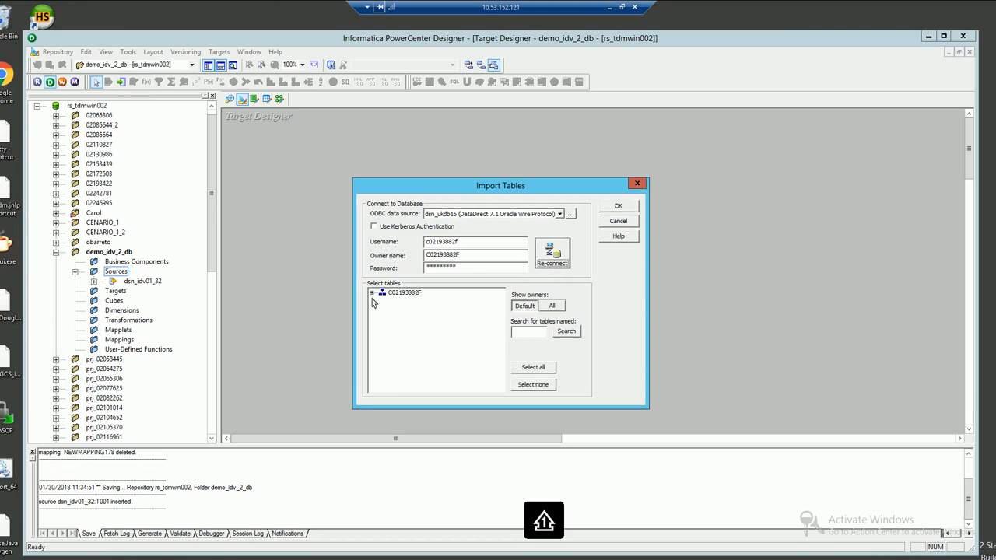
Import table T001 as a target definition and save it to the repository
{"action": "left_click", "coordinate": [372, 292]}
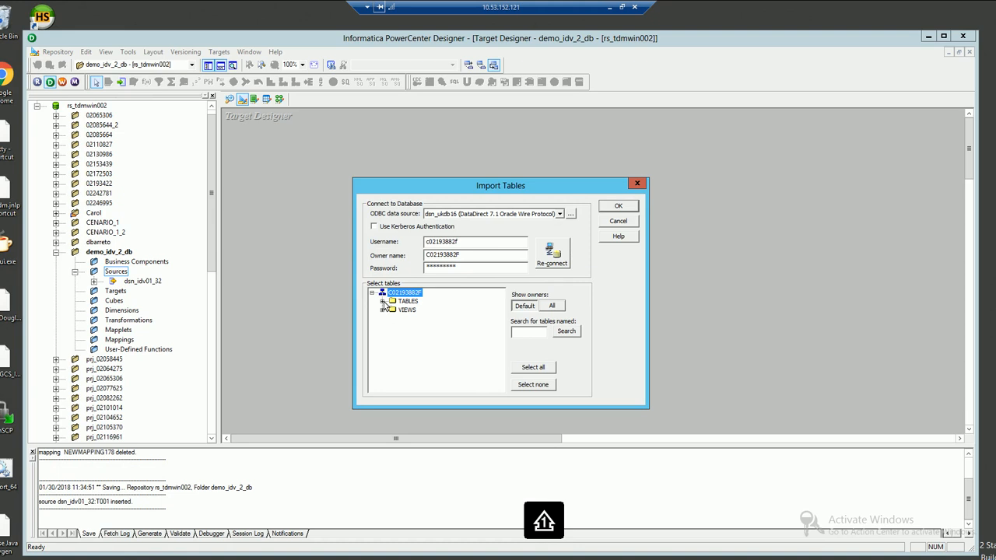
{"action": "left_click", "coordinate": [383, 301]}
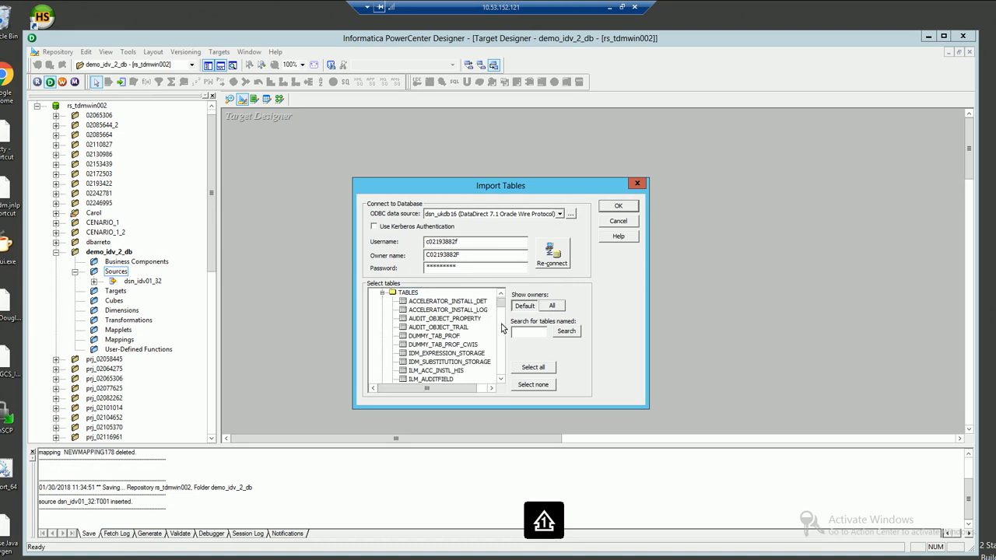
{"action": "scroll", "coordinate": [504, 345], "scroll_direction": "down", "scroll_amount": 5}
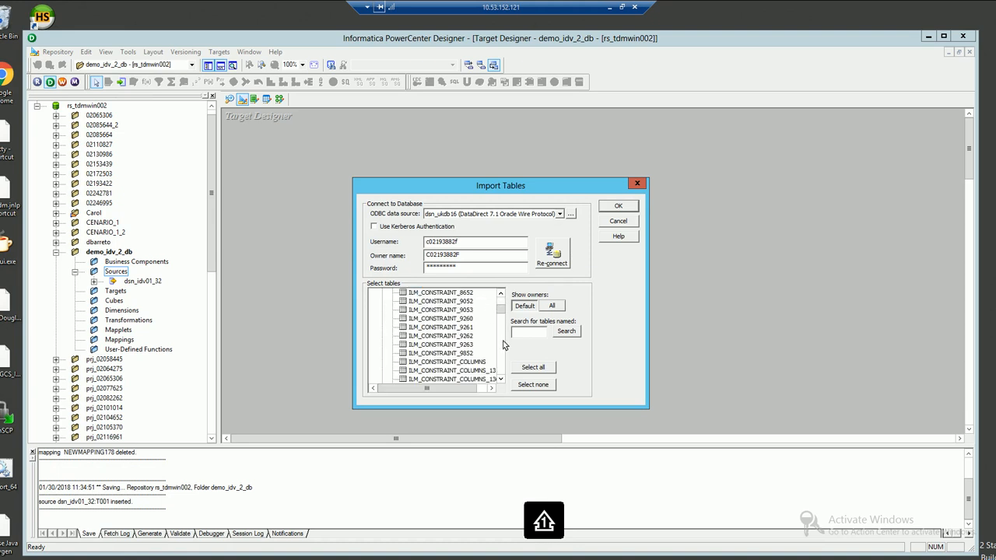
{"action": "scroll", "coordinate": [447, 356], "scroll_direction": "down", "scroll_amount": 3}
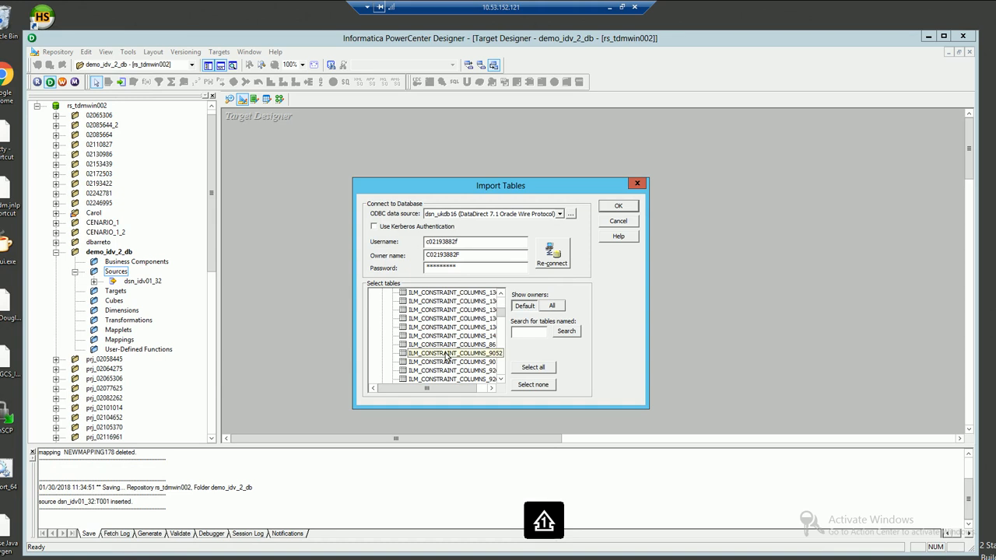
{"action": "key", "text": "t"}
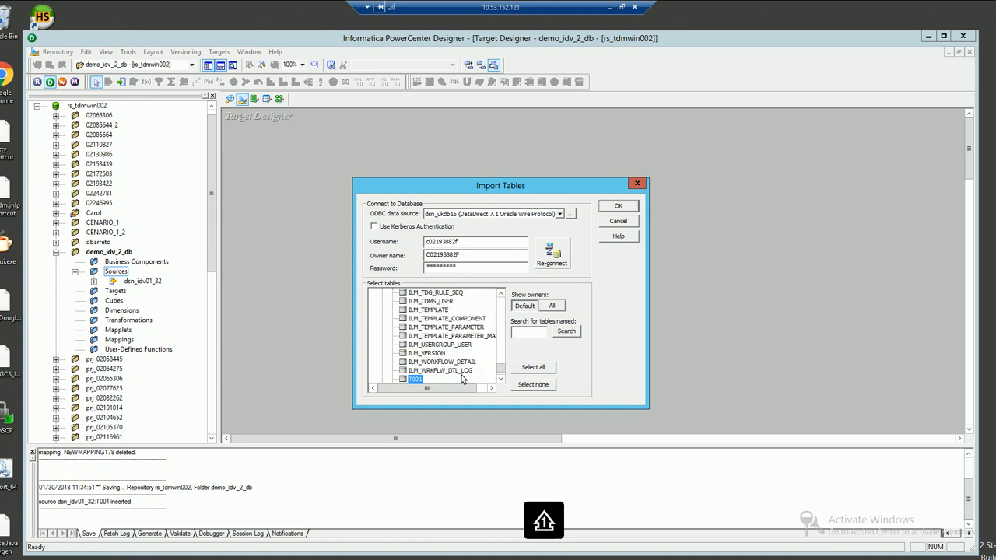
{"action": "left_click", "coordinate": [610, 208]}
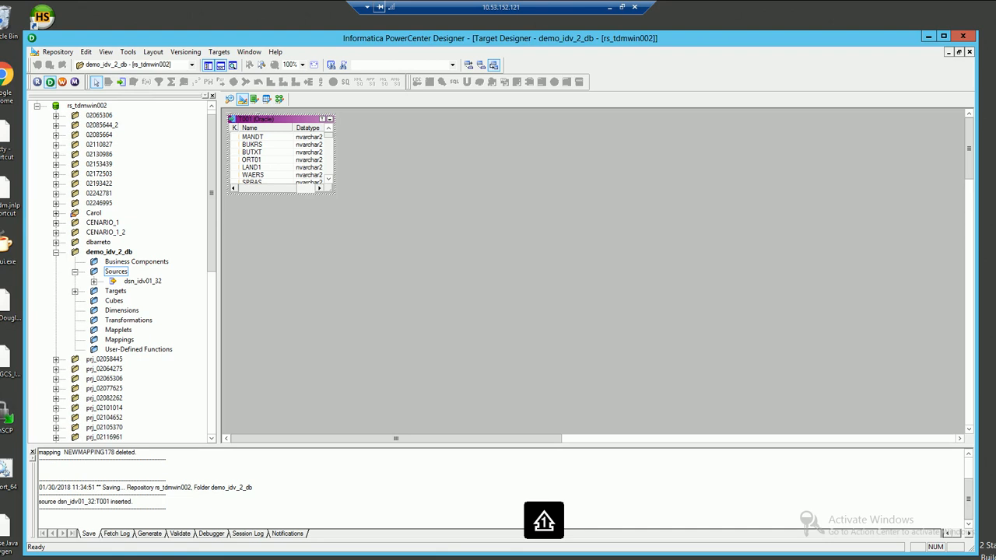
{"action": "key", "text": "ctrl+s"}
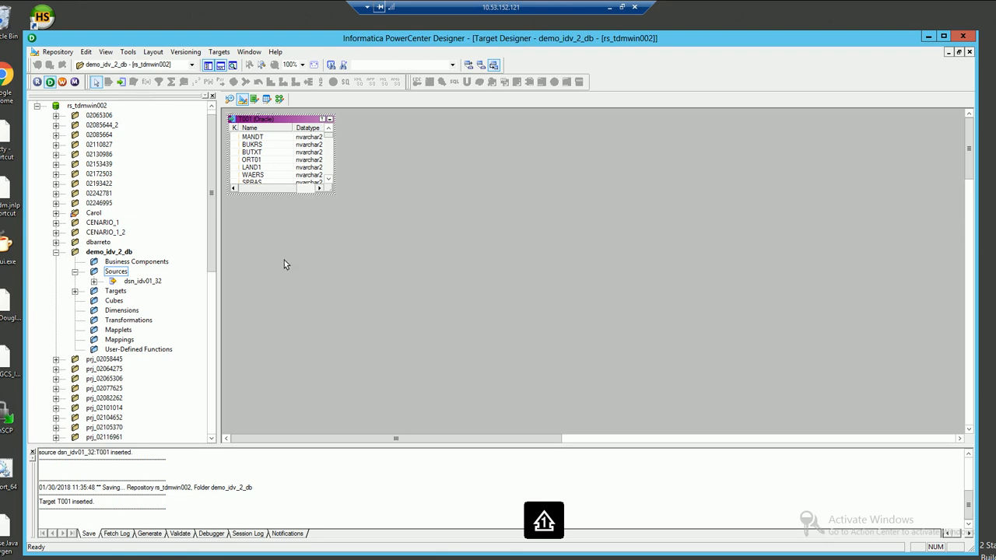
Create a new mapping named NEWMAPPING182 in the Mapping Designer
{"action": "left_click", "coordinate": [280, 99]}
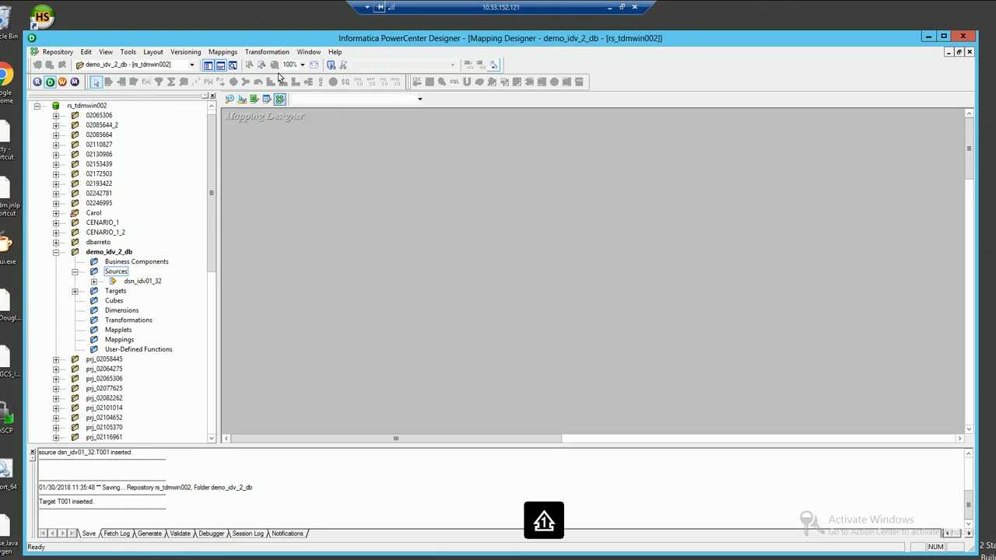
{"action": "left_click", "coordinate": [225, 52]}
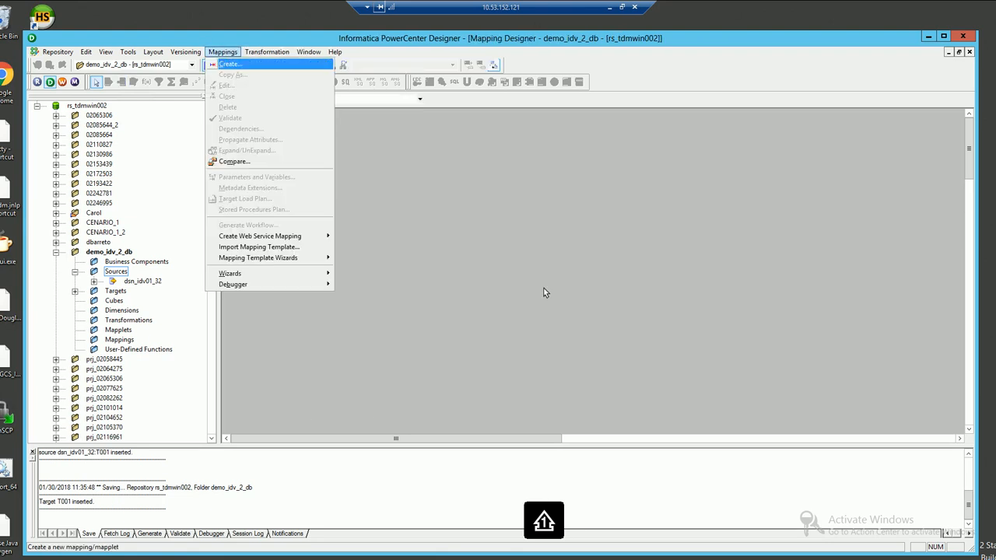
{"action": "key", "text": "Return"}
{"action": "left_click", "coordinate": [579, 291]}
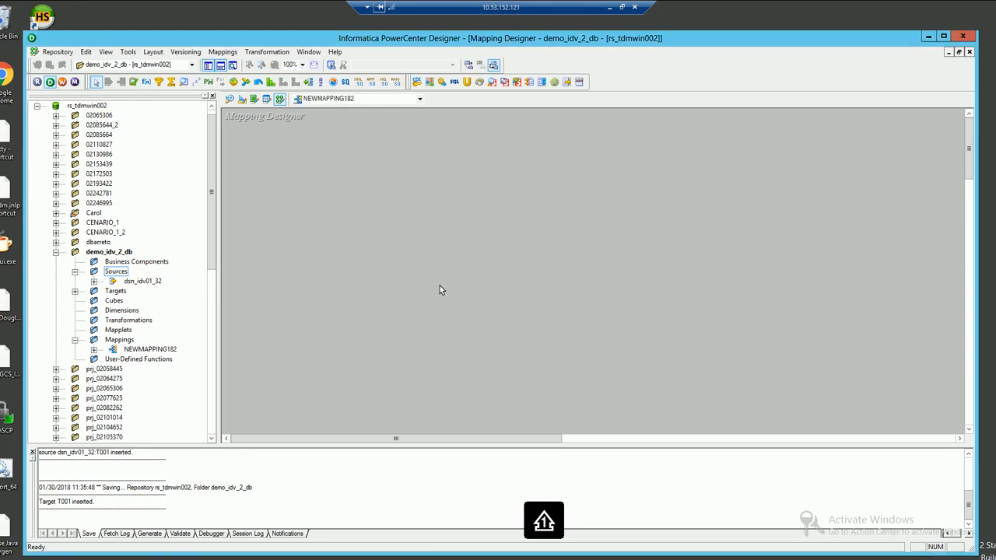
Place the T001 source and the T001 target side by side on the mapping
{"action": "left_click", "coordinate": [94, 281]}
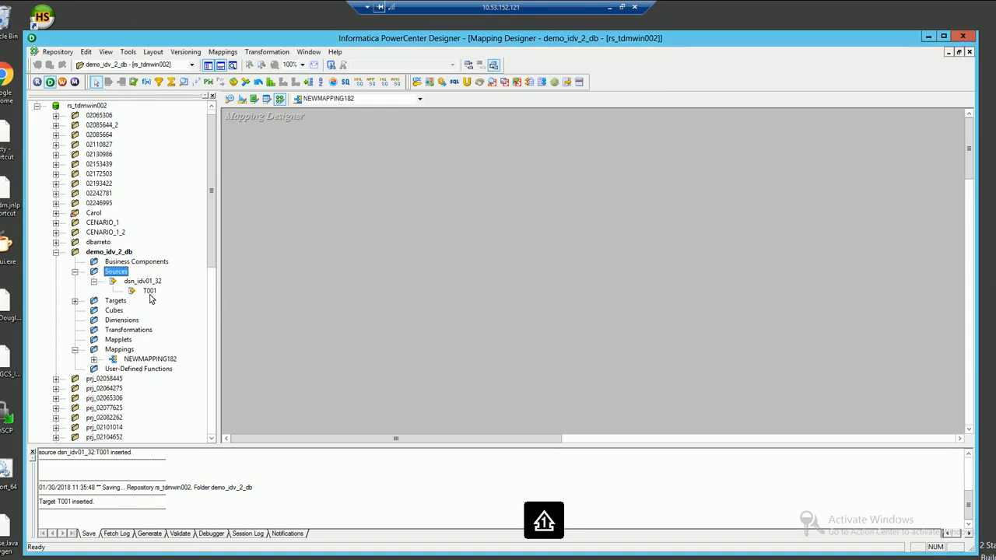
{"action": "left_click", "coordinate": [149, 290]}
{"action": "left_click_drag", "start_coordinate": [287, 236], "coordinate": [322, 217]}
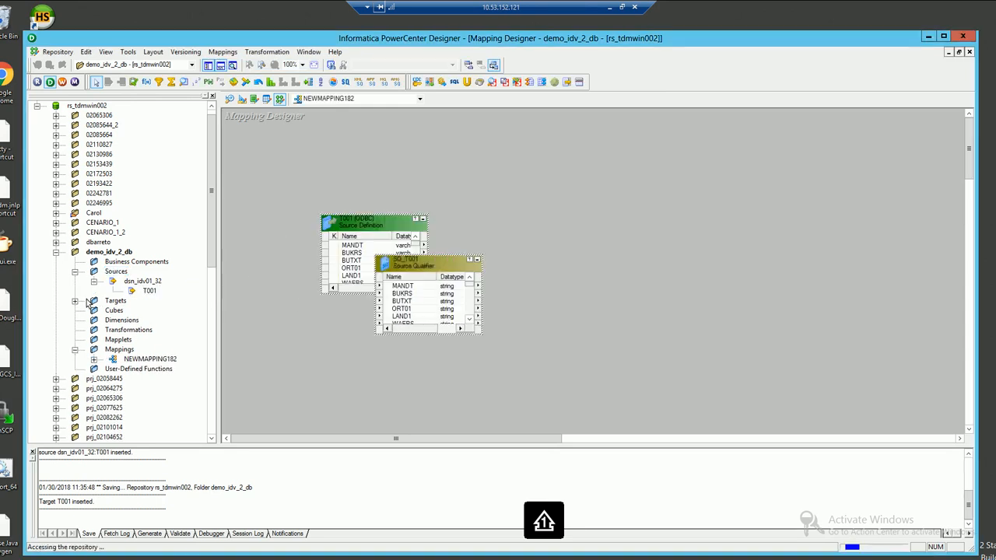
{"action": "left_click", "coordinate": [75, 301]}
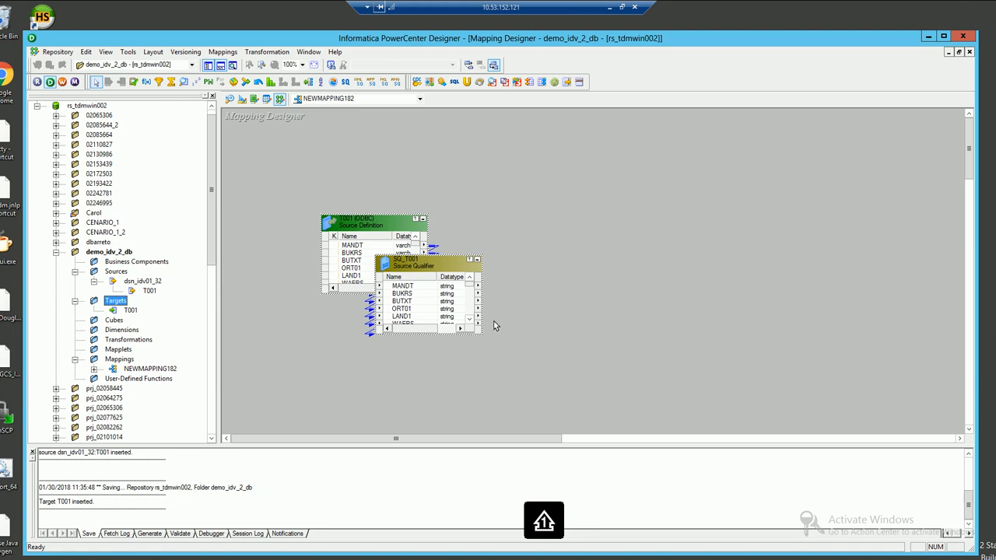
{"action": "left_click_drag", "start_coordinate": [131, 311], "coordinate": [597, 255]}
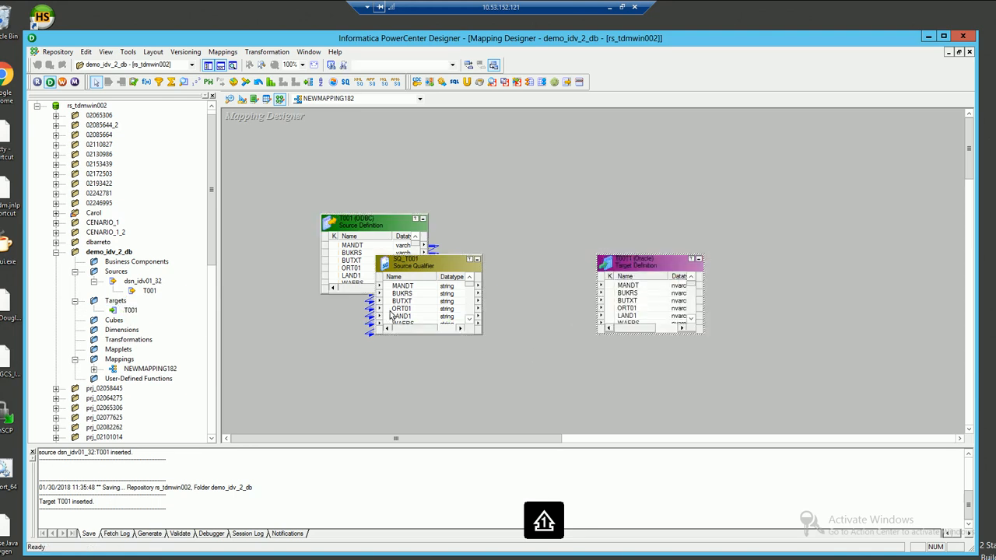
Link all SQ_T001 ports to the T001 target and save the mapping
{"action": "left_click", "coordinate": [389, 290]}
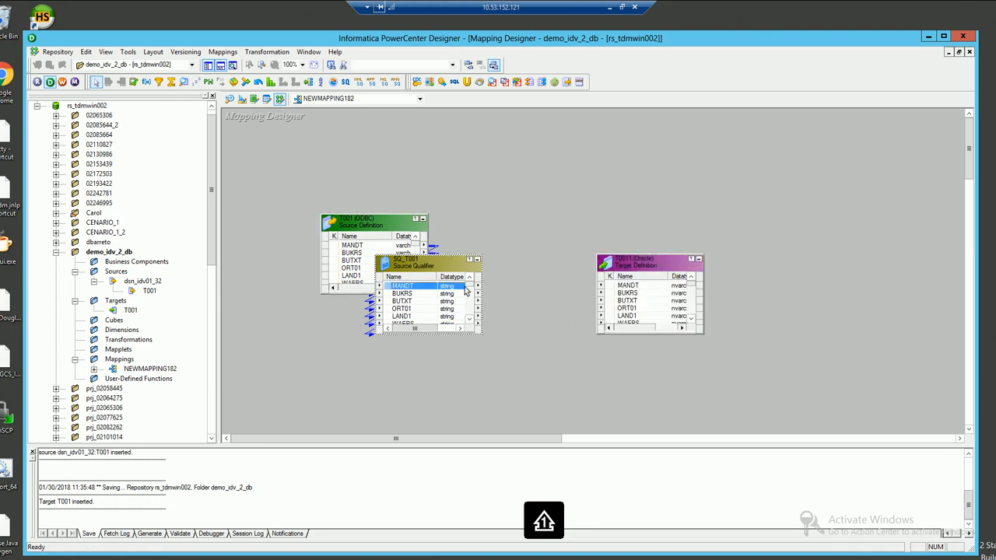
{"action": "scroll", "coordinate": [475, 319], "scroll_direction": "down", "scroll_amount": 5}
{"action": "scroll", "coordinate": [475, 319], "scroll_direction": "down", "scroll_amount": 5}
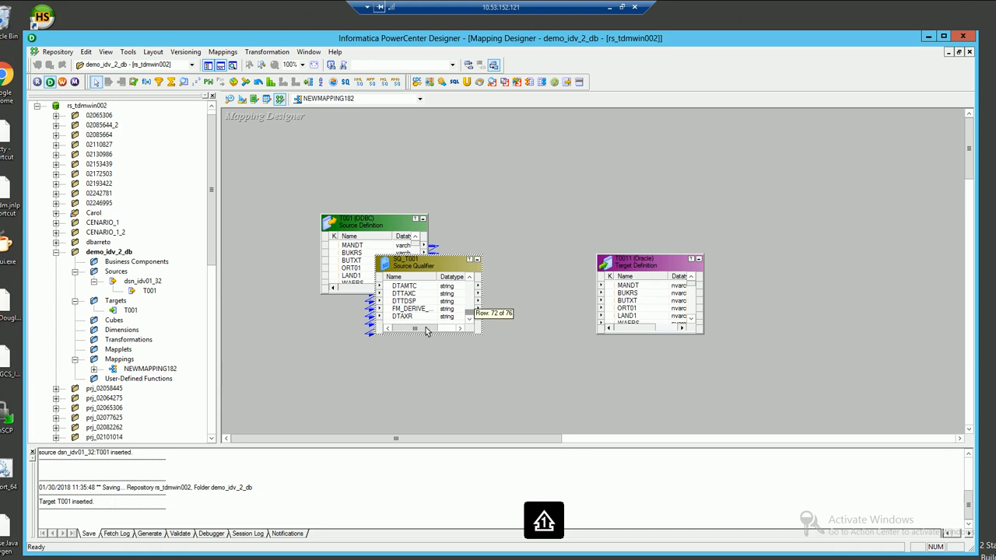
{"action": "left_click", "coordinate": [389, 318], "text": "shift"}
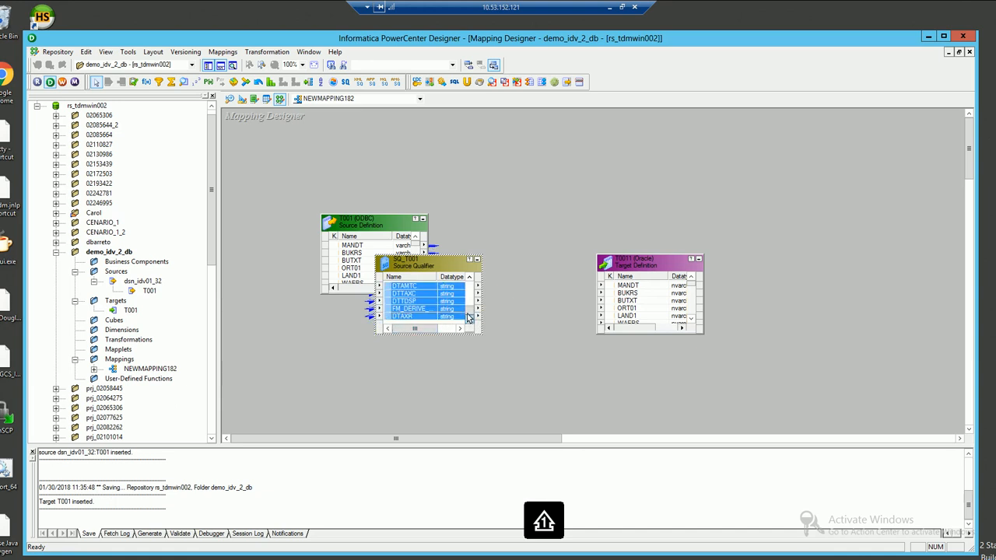
{"action": "left_click_drag", "start_coordinate": [469, 313], "coordinate": [470, 272]}
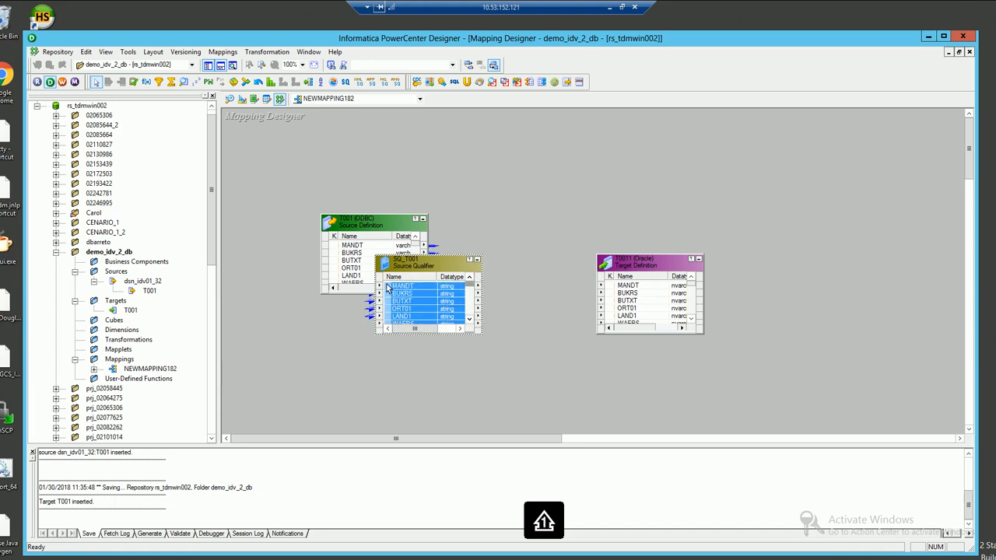
{"action": "left_click_drag", "start_coordinate": [579, 294], "coordinate": [613, 289]}
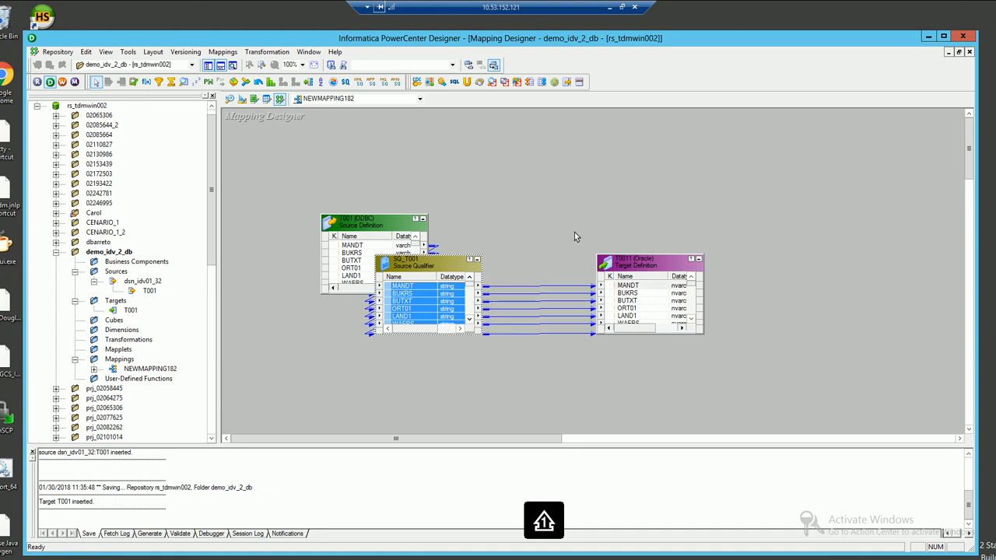
{"action": "key", "text": "ctrl+s"}
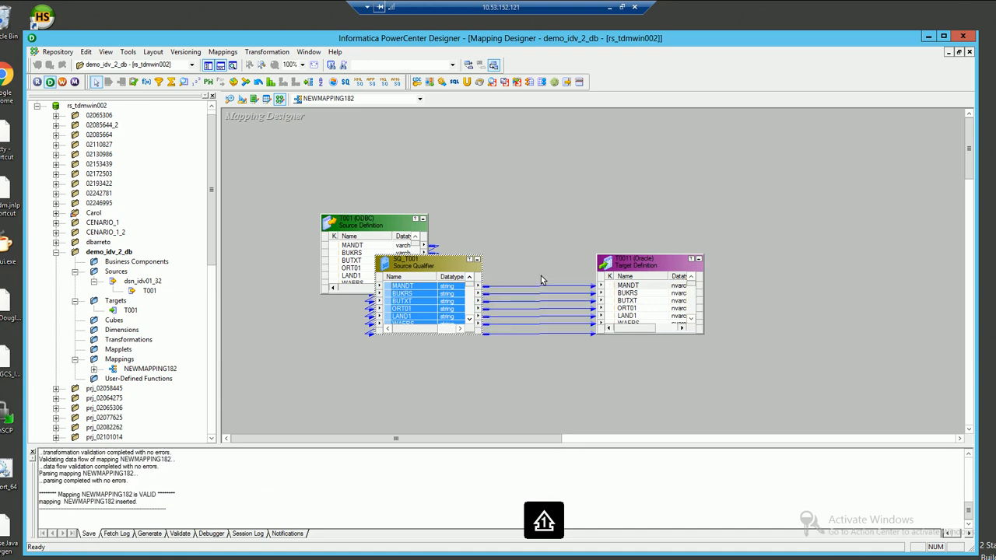
{"action": "key", "text": "alt+Tab"}
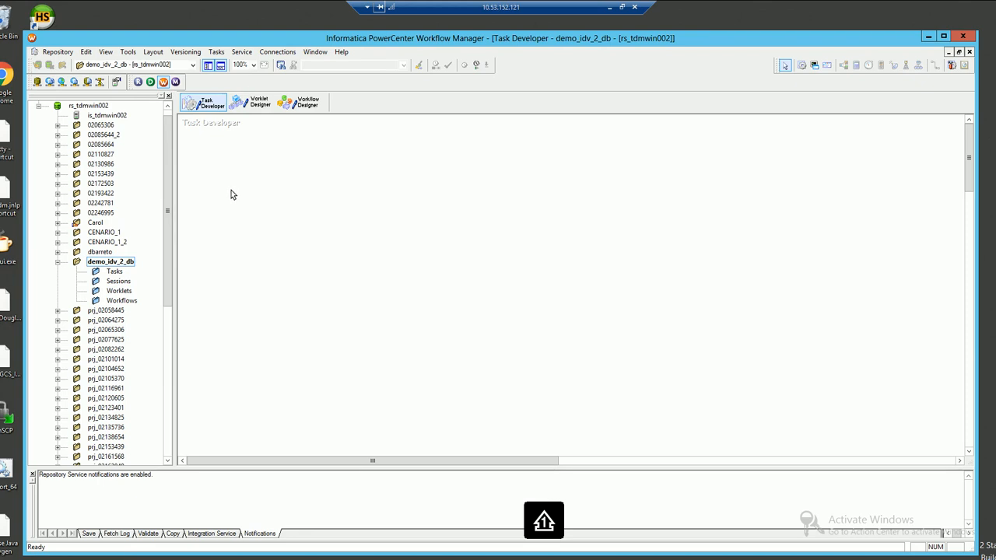
Open the Relational Connection Browser and start a new ODBC connection
{"action": "left_click", "coordinate": [269, 52]}
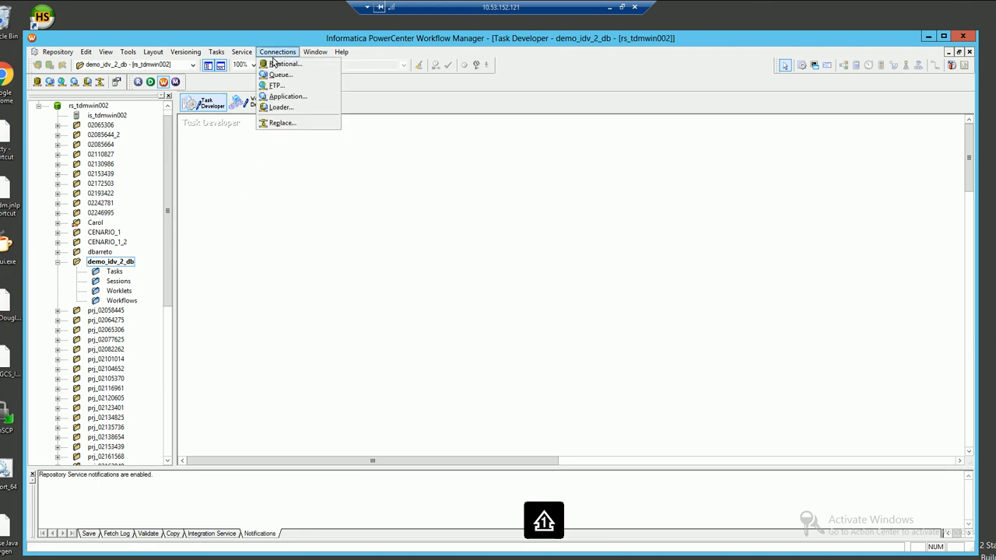
{"action": "left_click", "coordinate": [281, 65]}
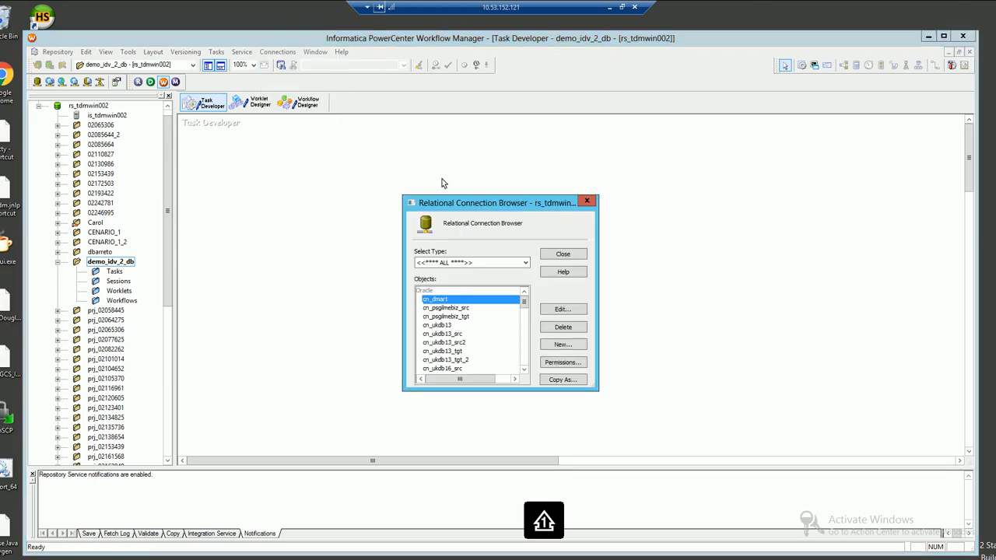
{"action": "left_click", "coordinate": [528, 343]}
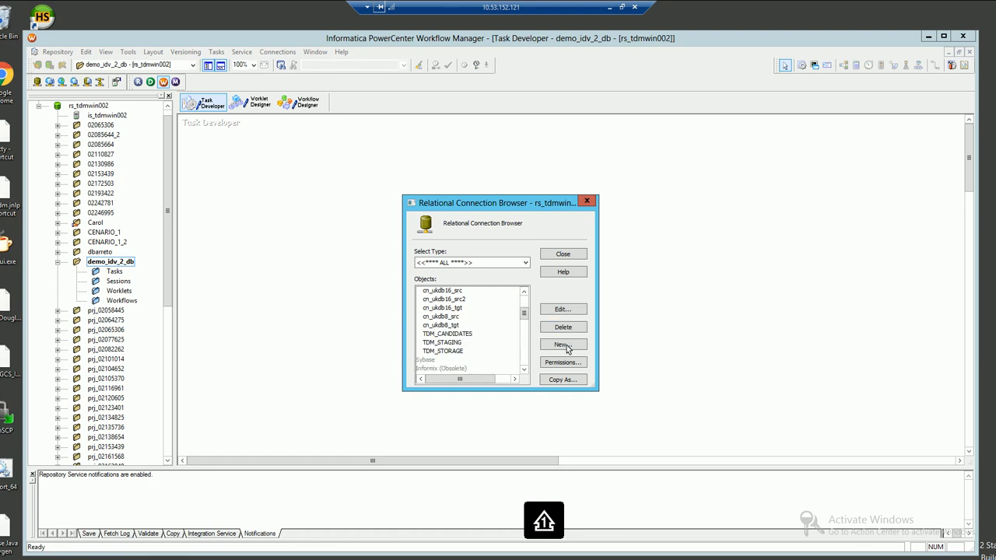
{"action": "left_click", "coordinate": [564, 345]}
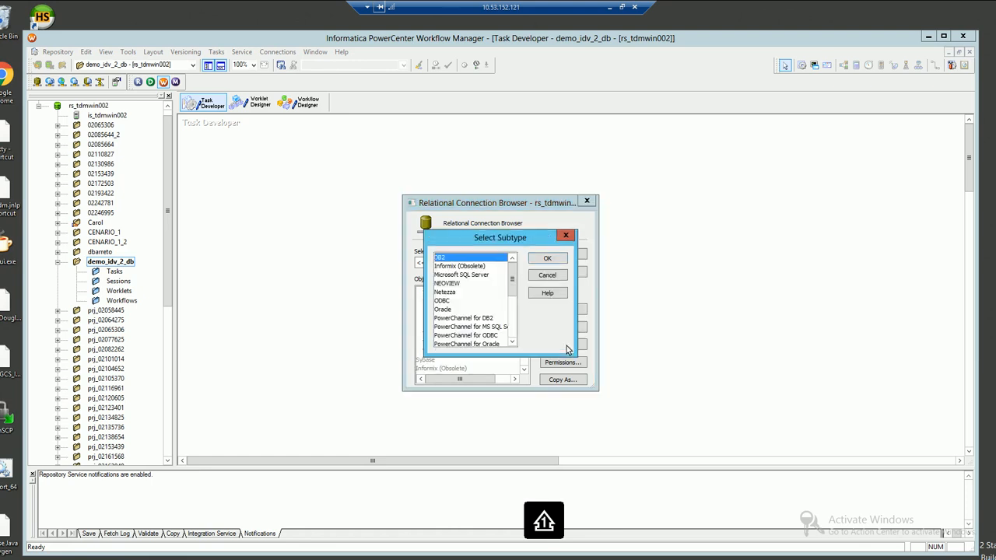
{"action": "left_click", "coordinate": [443, 301]}
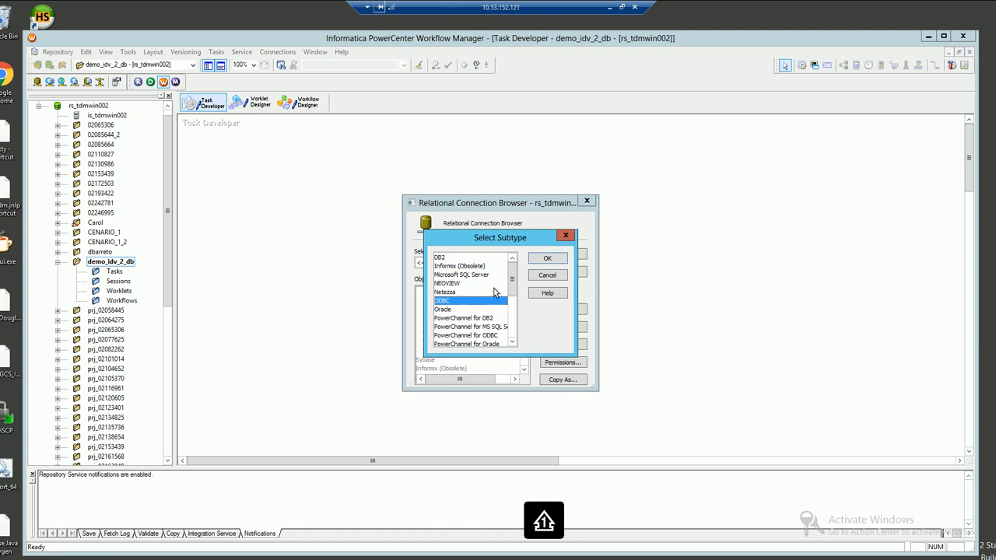
{"action": "left_click", "coordinate": [547, 259]}
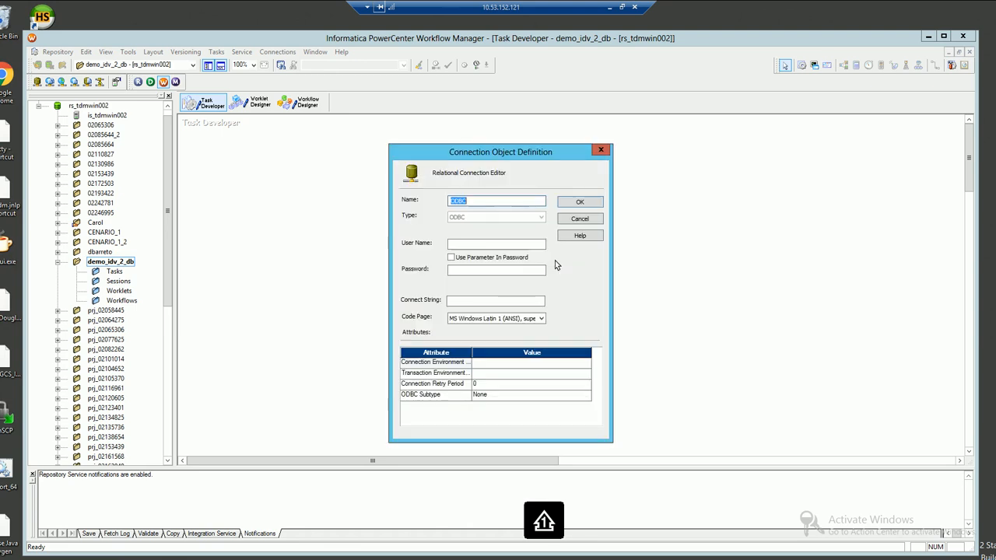
Define odbc_idv with user dba, the password and connect string dsn_idv_01_64; duplicate-name error dismissed
{"action": "type", "text": "odbc_idv"}
{"action": "left_click", "coordinate": [460, 244]}
{"action": "type", "text": "dba"}
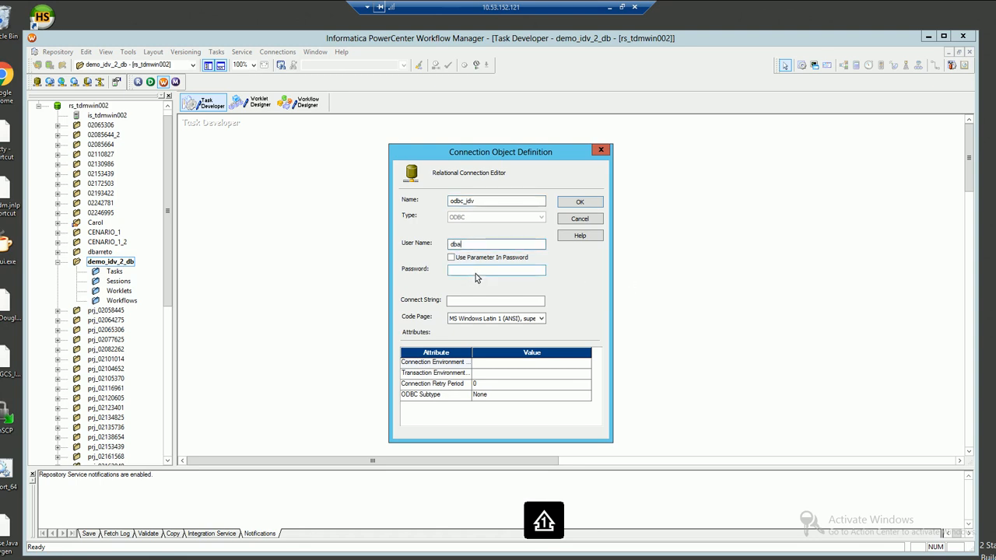
{"action": "left_click", "coordinate": [475, 273]}
{"action": "type", "text": "dba"}
{"action": "key", "text": "Tab"}
{"action": "type", "text": "dsn_idv_01_64"}
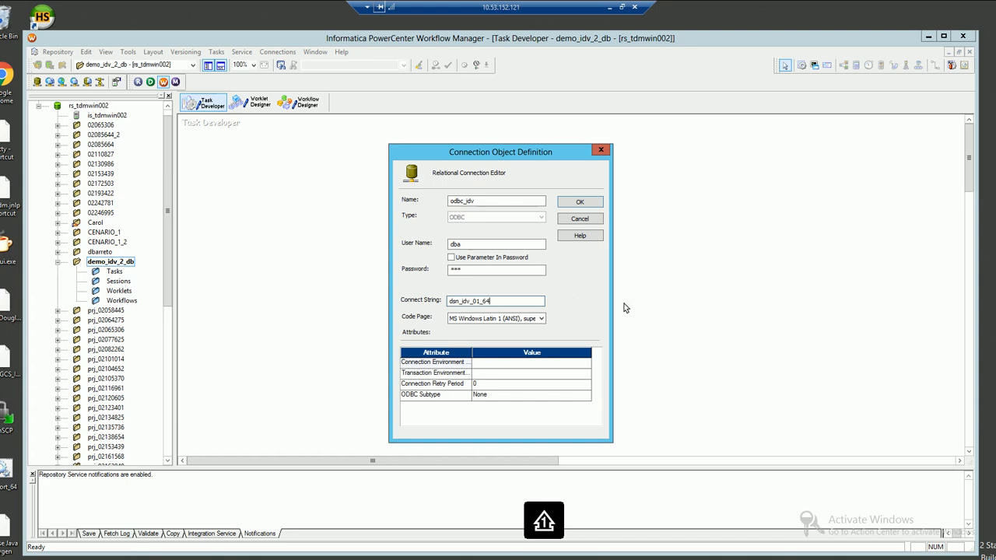
{"action": "left_click", "coordinate": [583, 202]}
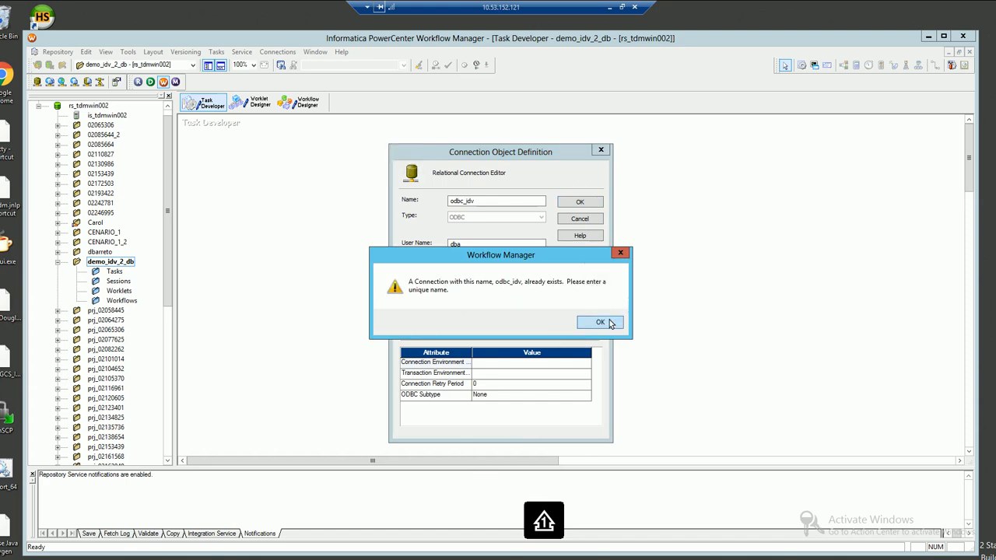
{"action": "left_click", "coordinate": [600, 322]}
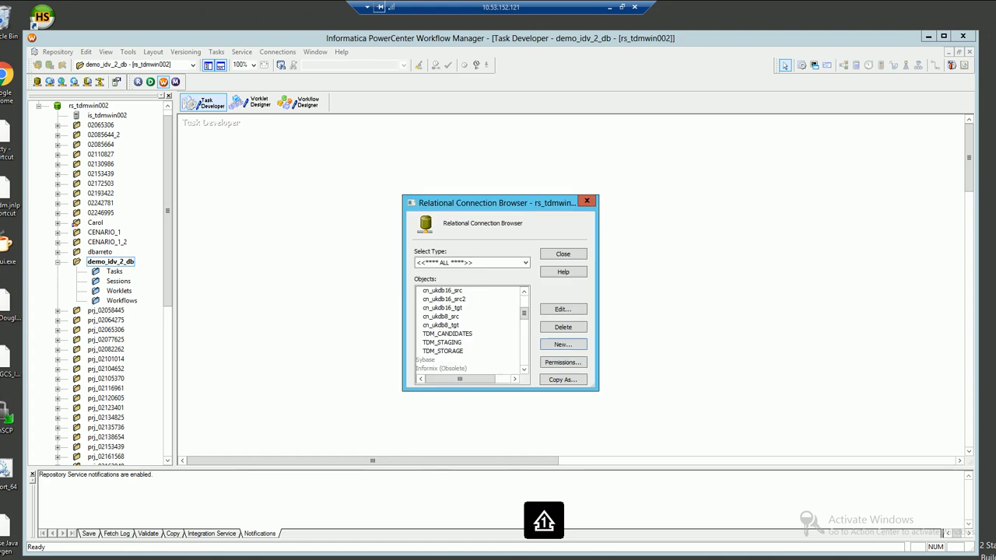
Abandon the ODBC definition and start a new Oracle relational connection instead
{"action": "key", "text": "Escape"}
{"action": "left_click", "coordinate": [560, 343]}
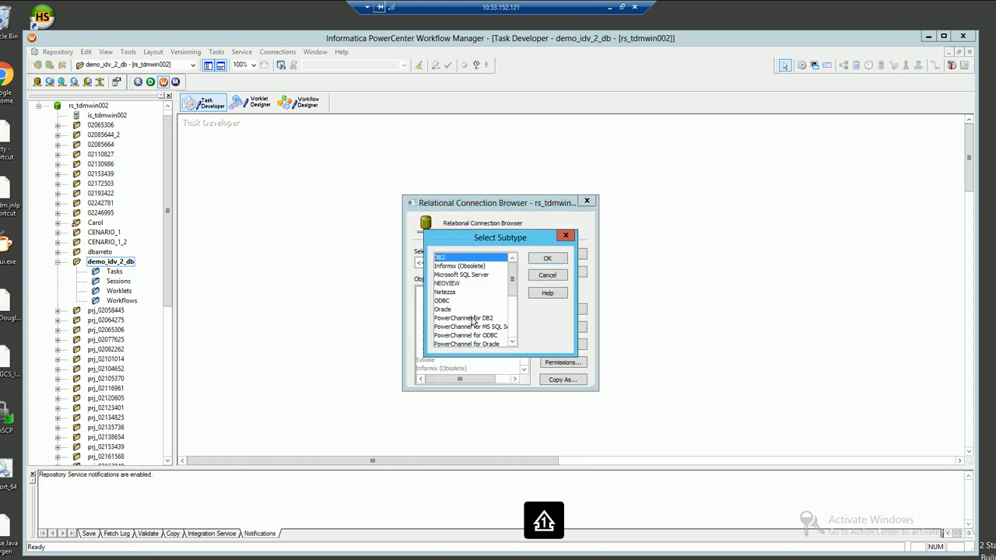
{"action": "left_click", "coordinate": [450, 310]}
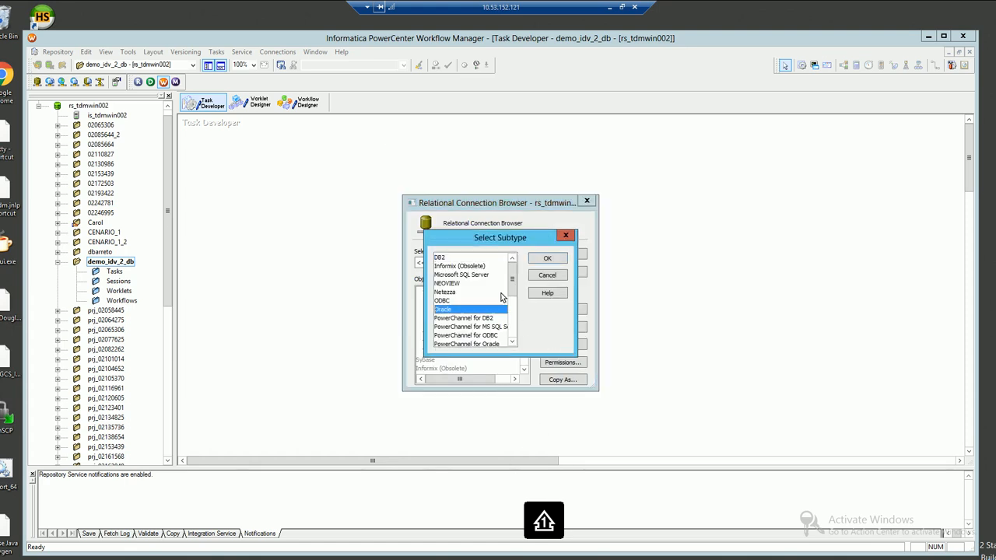
{"action": "left_click", "coordinate": [545, 259]}
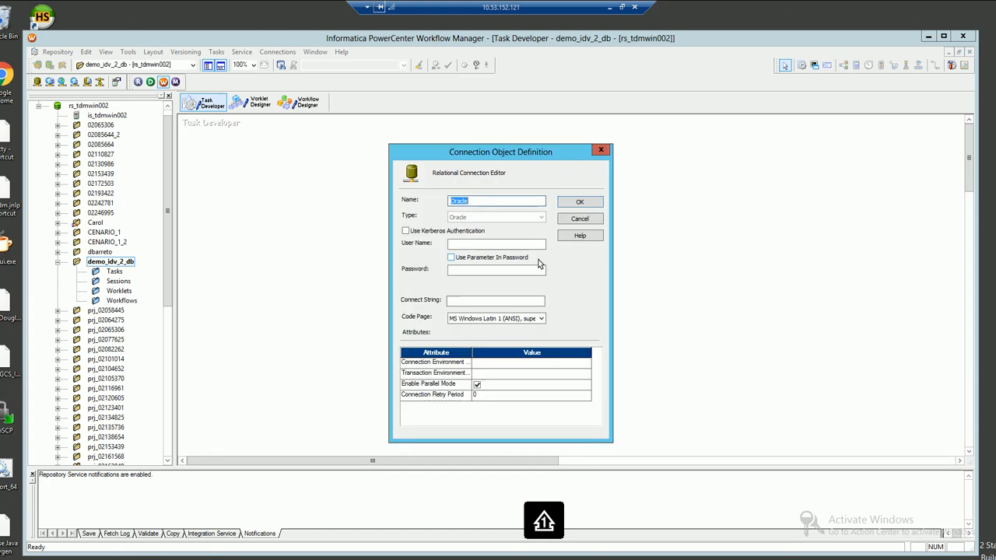
Save Oracle connection cn_ukdb16_idv with the database user, password and connect string ukdb16.world
{"action": "type", "text": "cn_ukdb16_idv"}
{"action": "left_click", "coordinate": [469, 246]}
{"action": "type", "text": "c02193882"}
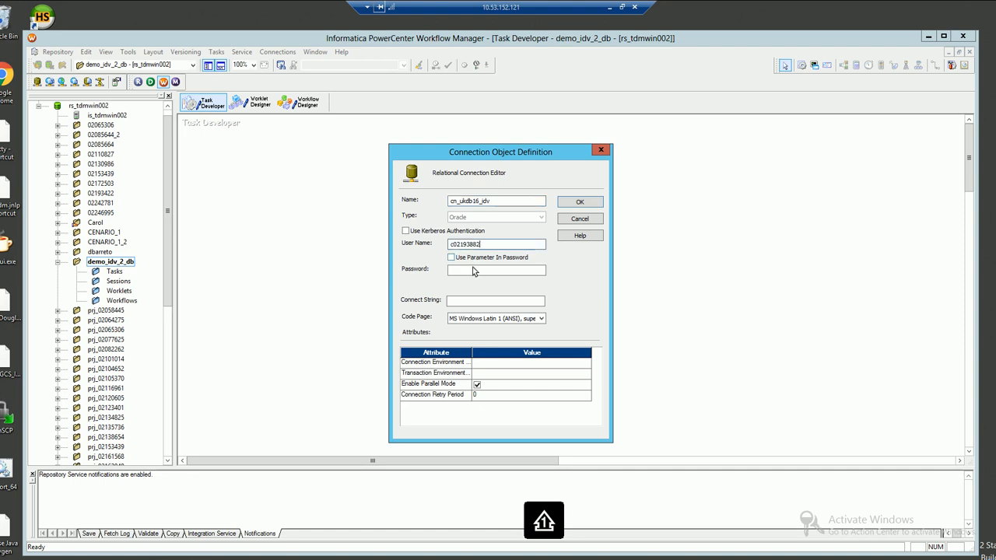
{"action": "type", "text": "f"}
{"action": "left_click", "coordinate": [467, 272]}
{"action": "key", "text": "ctrl+v"}
{"action": "left_click", "coordinate": [466, 303]}
{"action": "type", "text": "ukdb1"}
{"action": "type", "text": "_wo"}
{"action": "type", "text": "rld"}
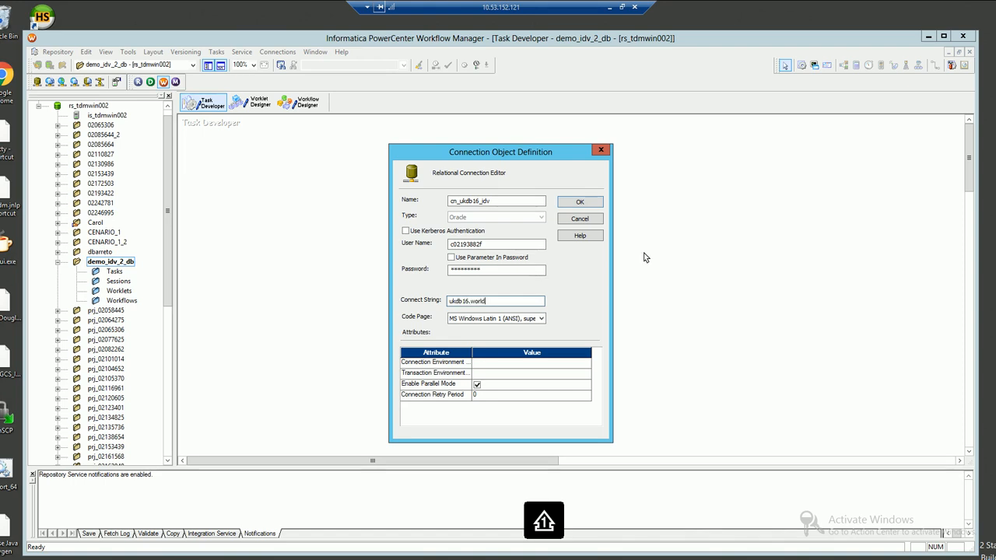
{"action": "left_click", "coordinate": [579, 203]}
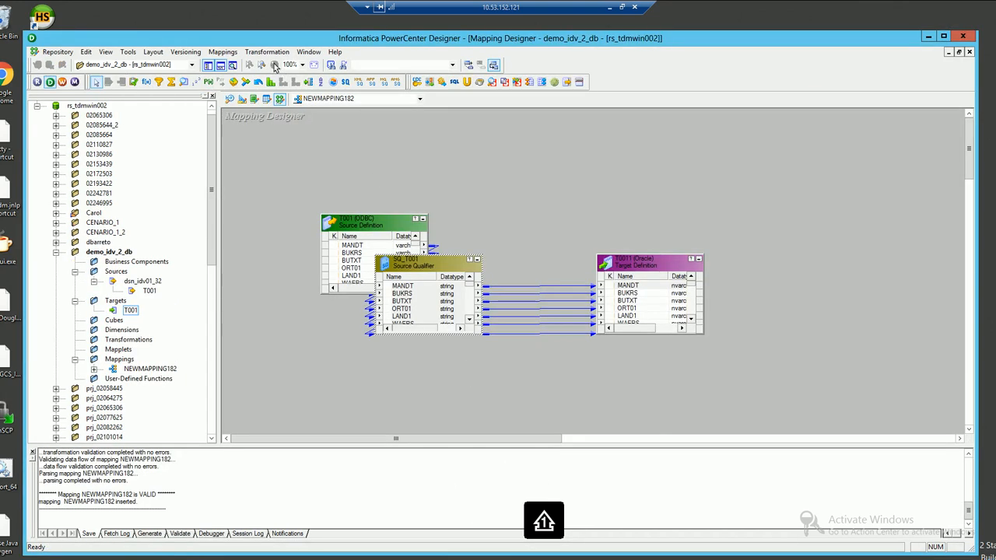
Start workflow generation from NEWMAPPING182 and set the SQ_T001 connection to odbc_idv
{"action": "left_click", "coordinate": [224, 52]}
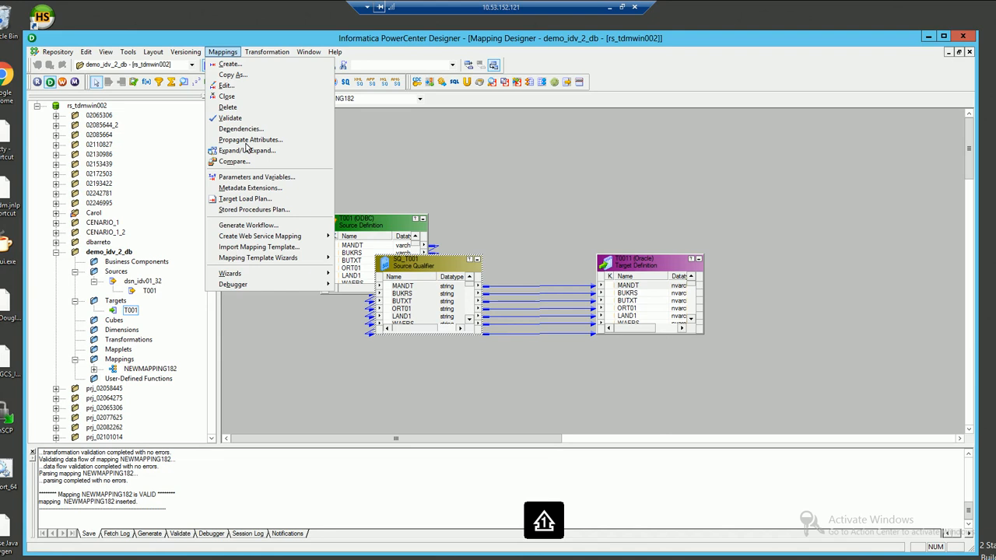
{"action": "left_click", "coordinate": [247, 226]}
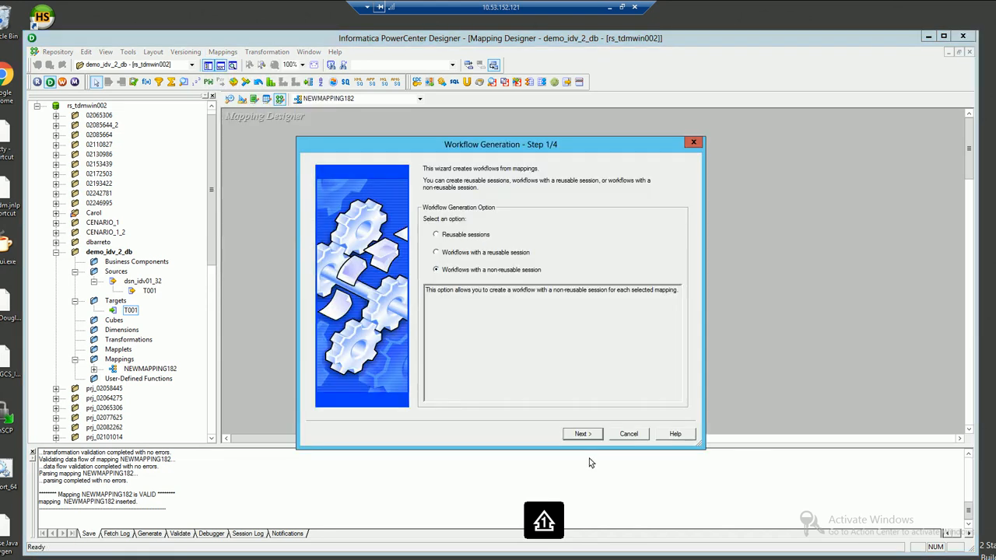
{"action": "left_click", "coordinate": [586, 435]}
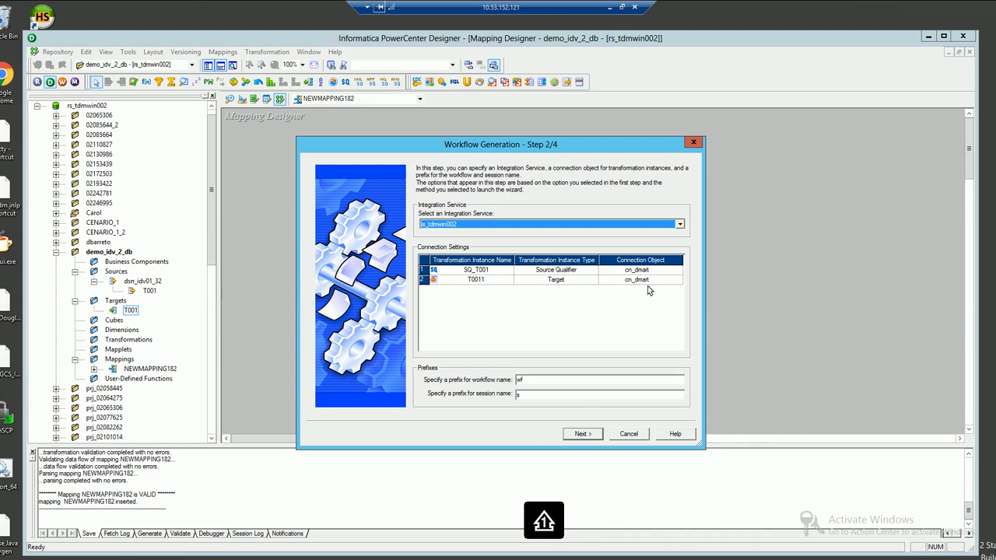
{"action": "left_click", "coordinate": [667, 271]}
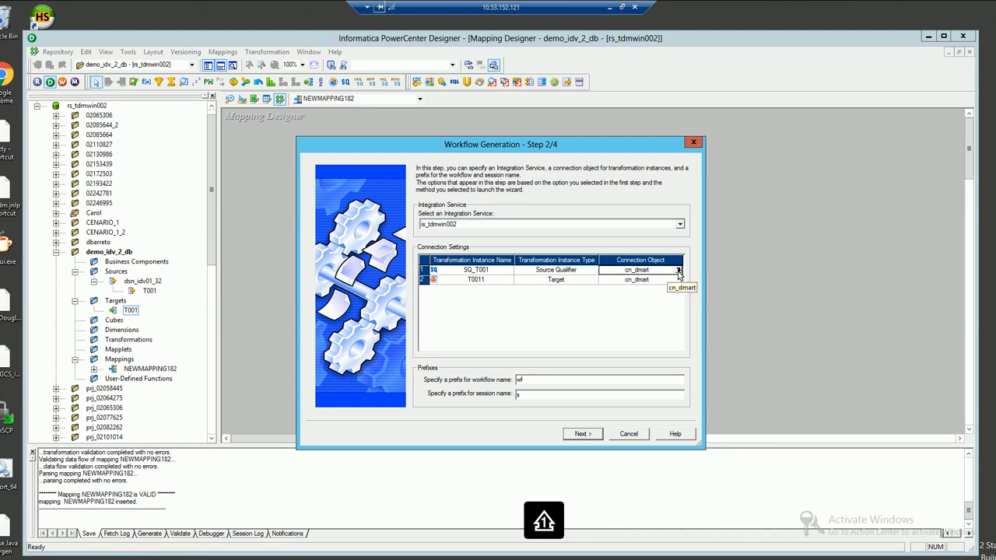
{"action": "left_click", "coordinate": [679, 271]}
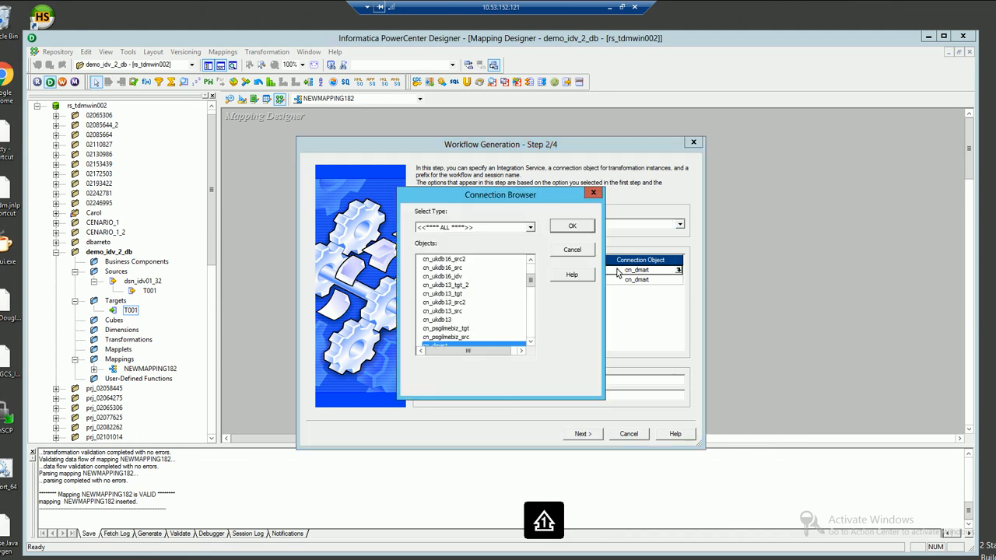
{"action": "left_click", "coordinate": [530, 310]}
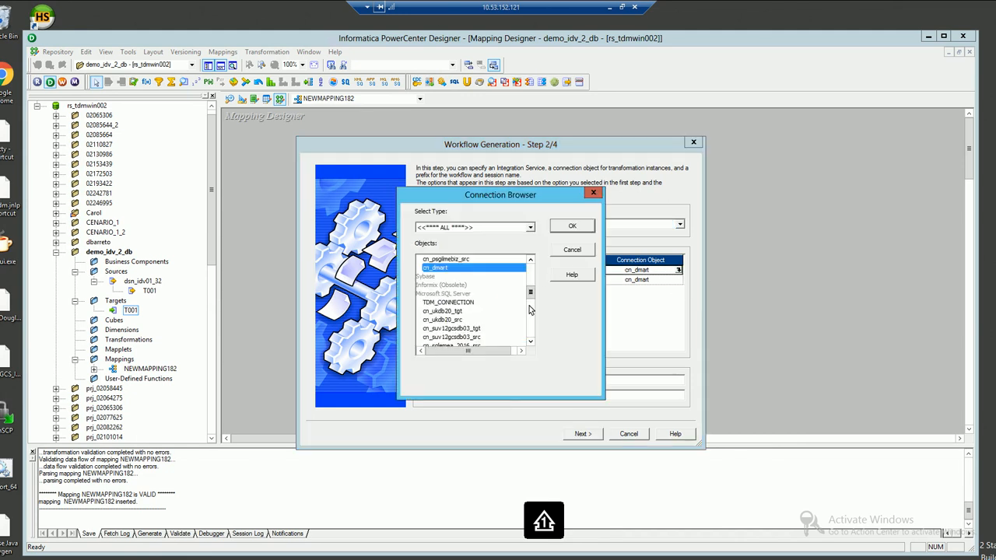
{"action": "left_click", "coordinate": [530, 310]}
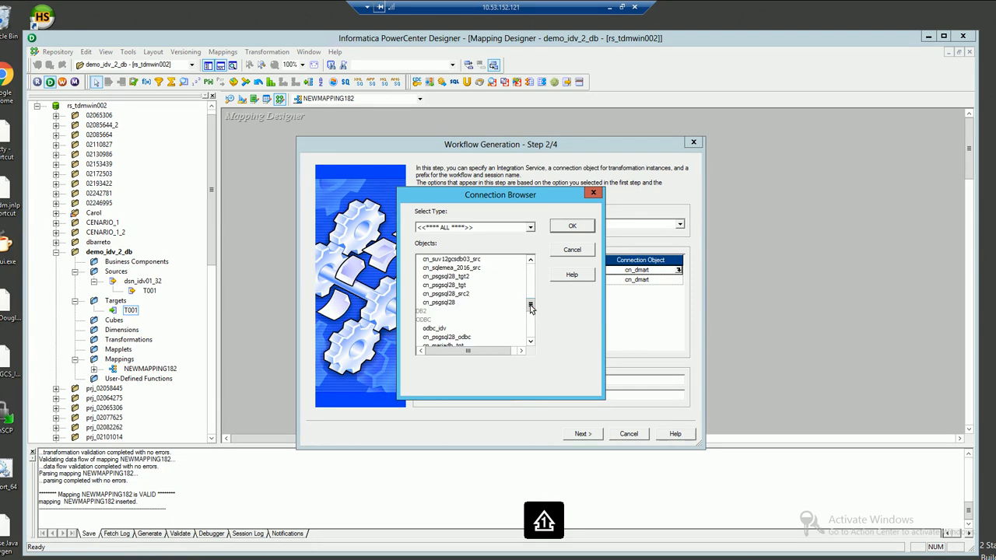
{"action": "left_click", "coordinate": [440, 328]}
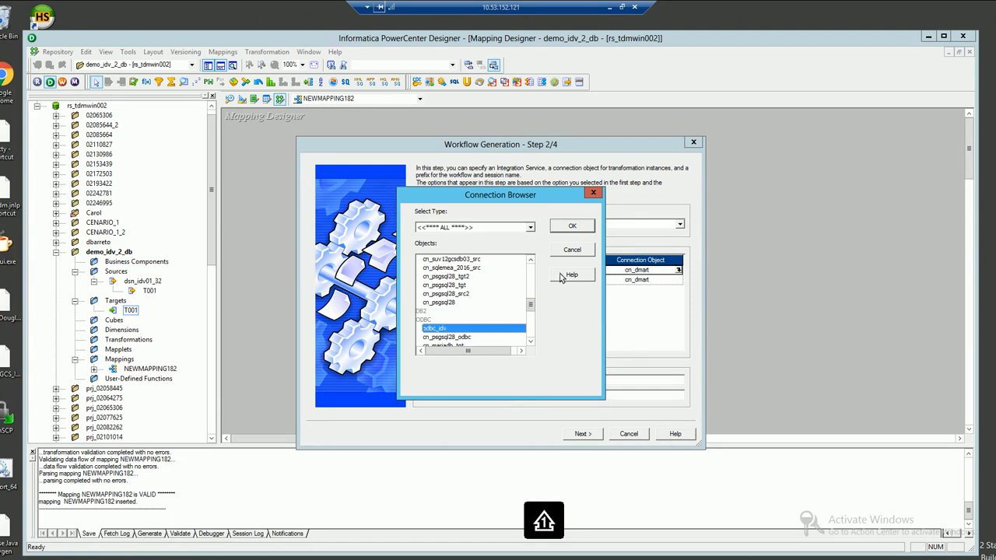
{"action": "left_click", "coordinate": [573, 226]}
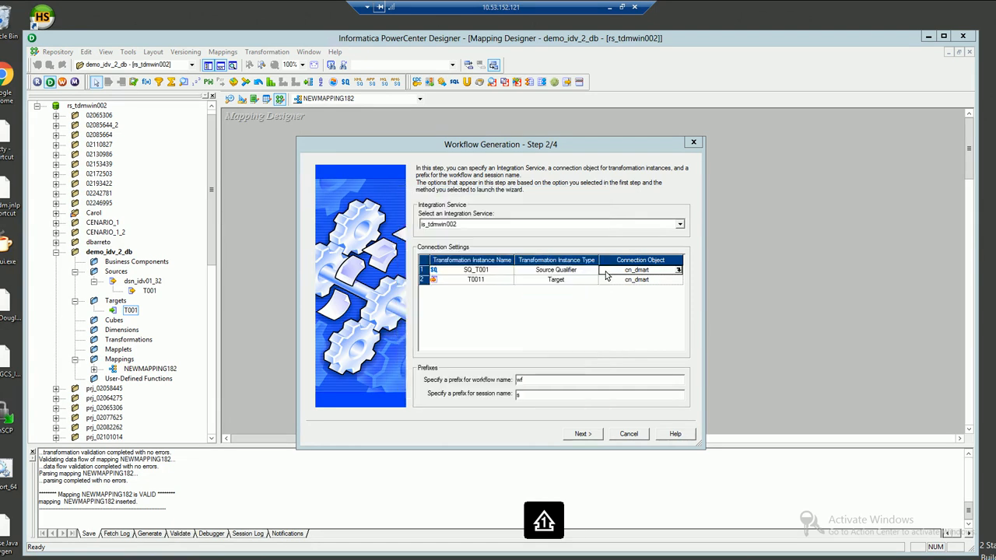
Set the T0011 target connection to cn_ukdb16_idv and generate wf_NEWMAPPING182
{"action": "left_click", "coordinate": [674, 281]}
{"action": "left_click", "coordinate": [679, 279]}
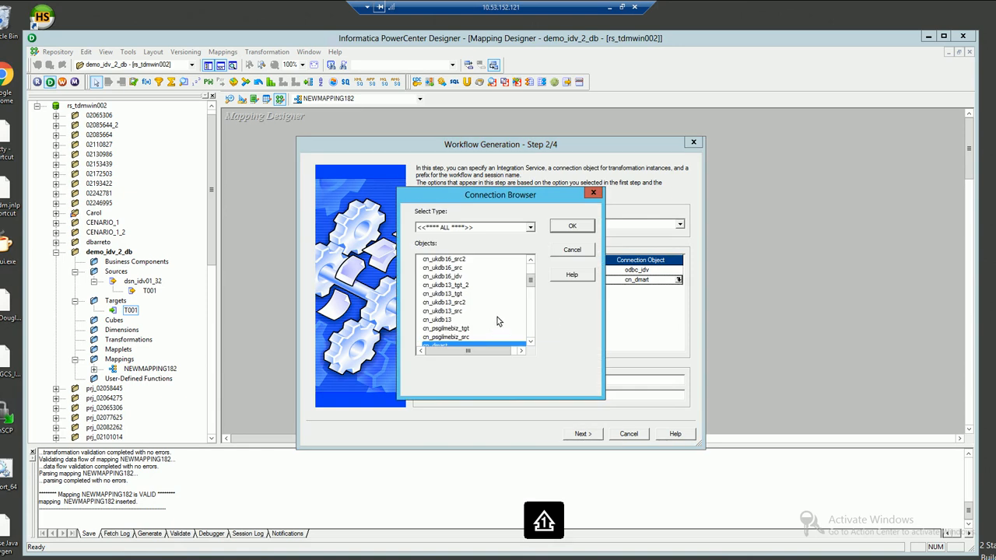
{"action": "left_click", "coordinate": [483, 276]}
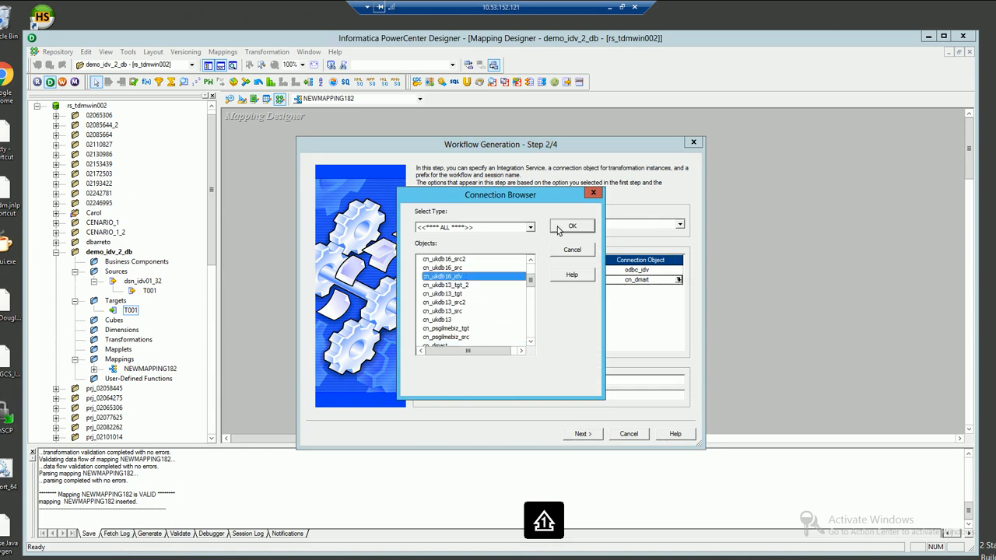
{"action": "left_click", "coordinate": [572, 226]}
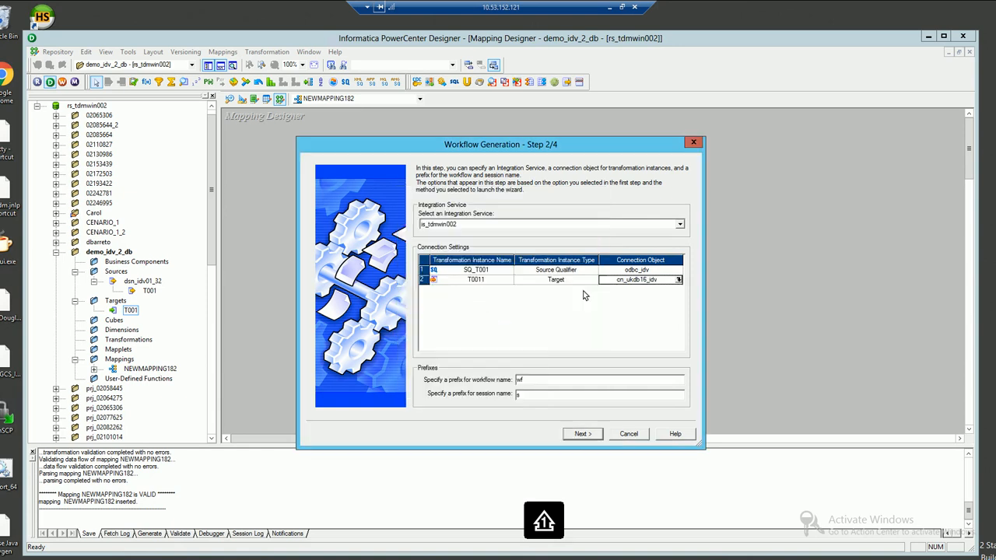
{"action": "left_click", "coordinate": [585, 436]}
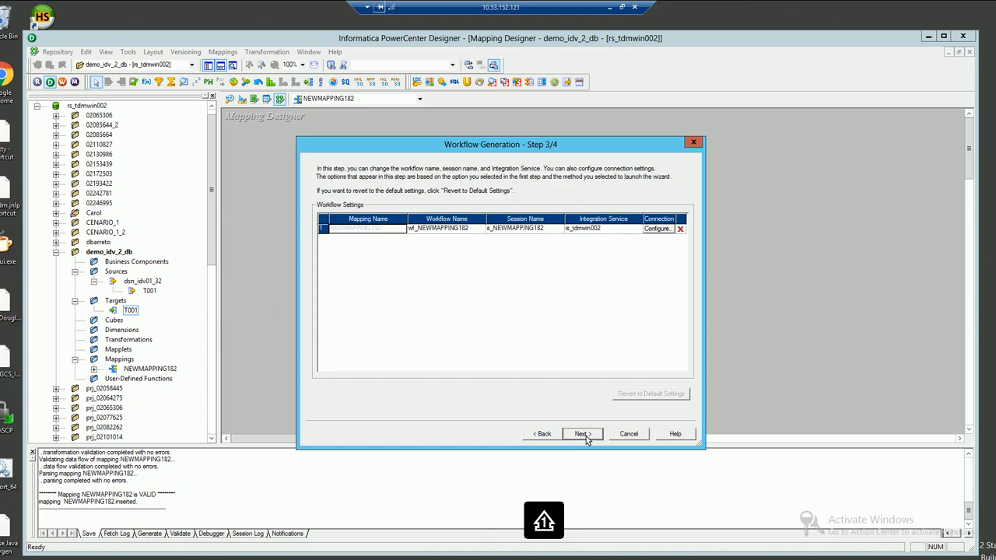
{"action": "left_click", "coordinate": [584, 434]}
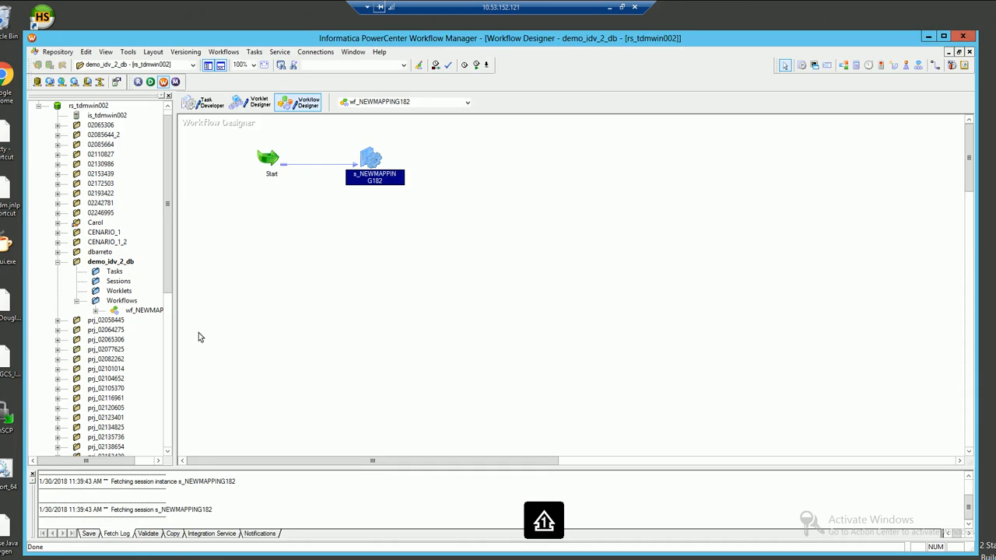
In session s_NEWMAPPING182's mapping settings, enter uf0data as the SQ_T001 source Owner Name
{"action": "double_click", "coordinate": [367, 156]}
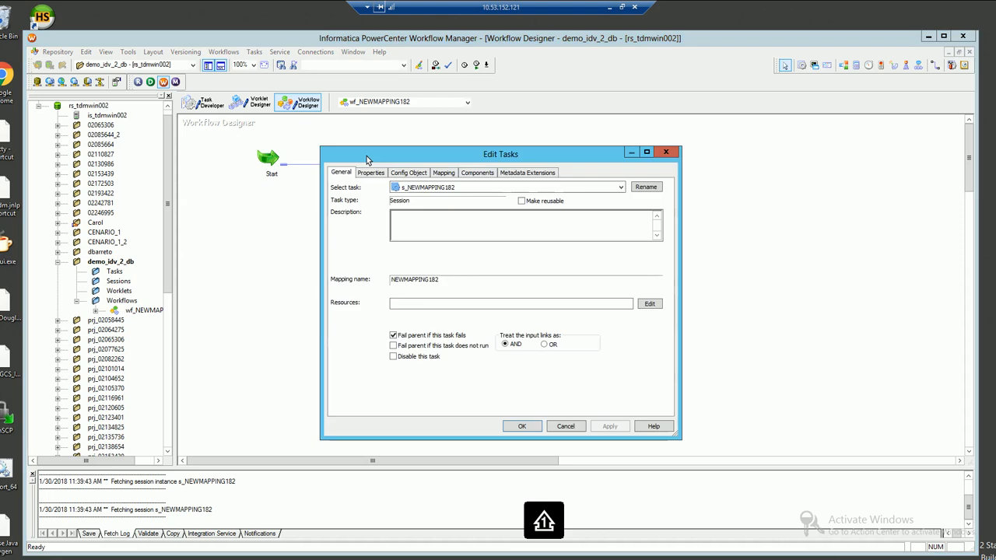
{"action": "left_click", "coordinate": [443, 173]}
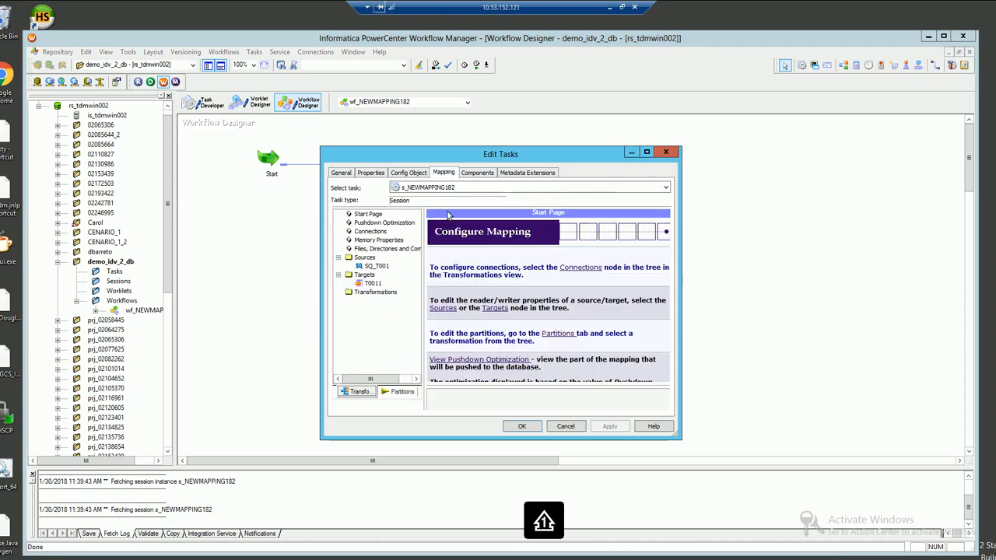
{"action": "left_click", "coordinate": [377, 267]}
{"action": "left_click_drag", "start_coordinate": [666, 348], "coordinate": [668, 382]}
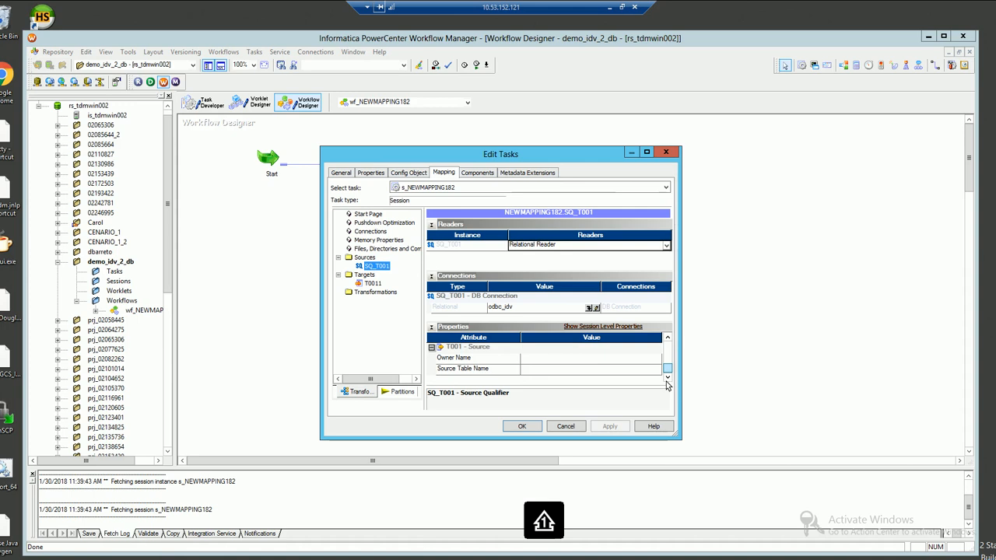
{"action": "left_click", "coordinate": [543, 361]}
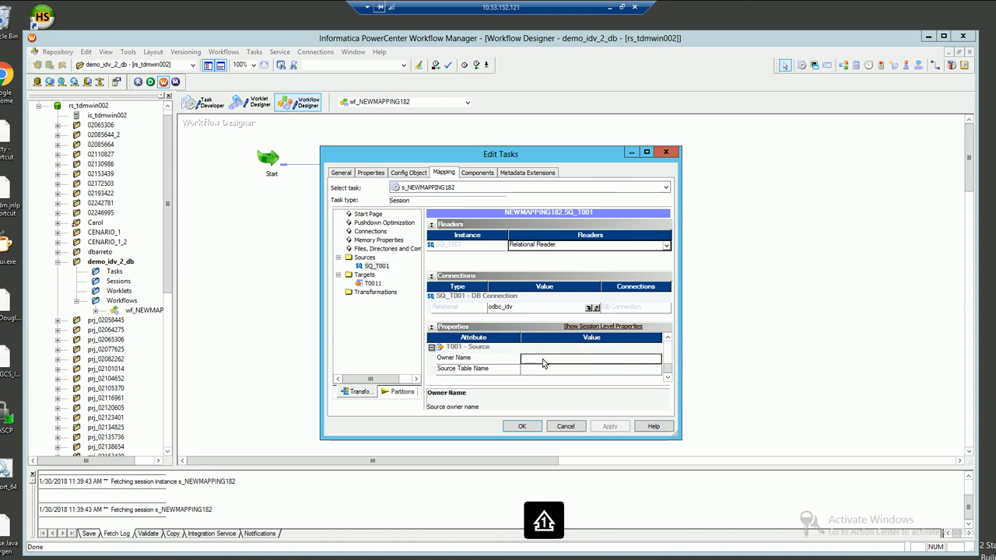
{"action": "type", "text": "uf0da"}
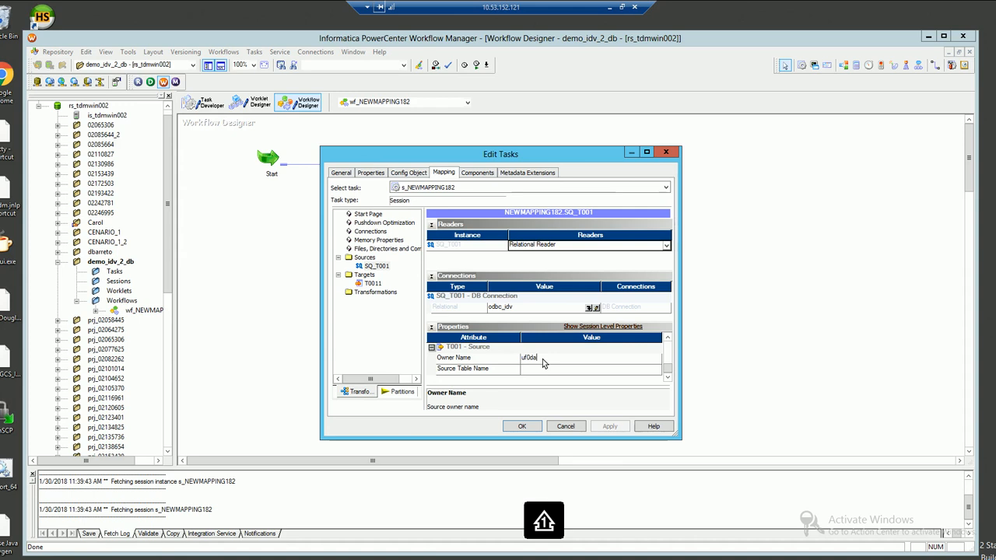
{"action": "type", "text": "ta"}
{"action": "left_click", "coordinate": [589, 371]}
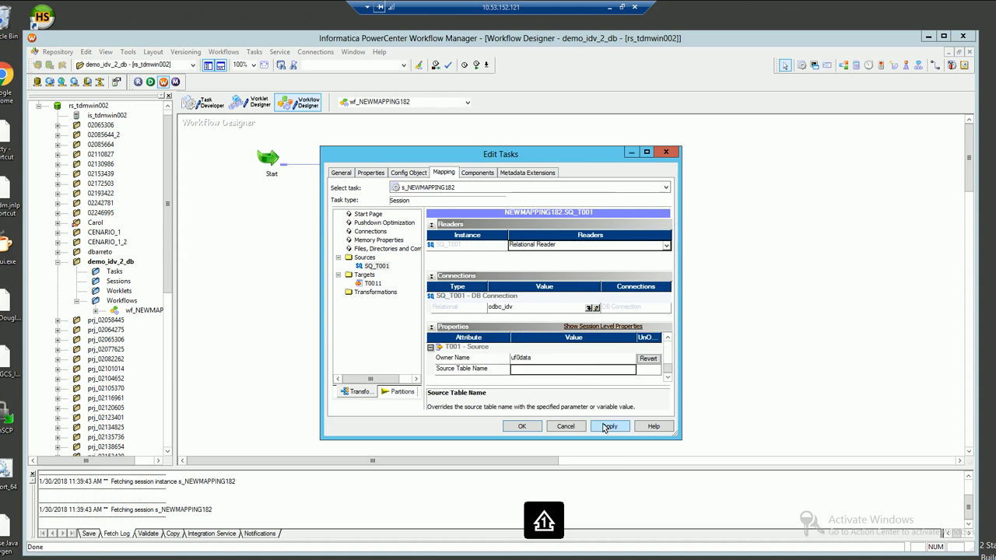
Apply and close the session properties, then save wf_NEWMAPPING182
{"action": "left_click", "coordinate": [605, 427]}
{"action": "left_click", "coordinate": [537, 428]}
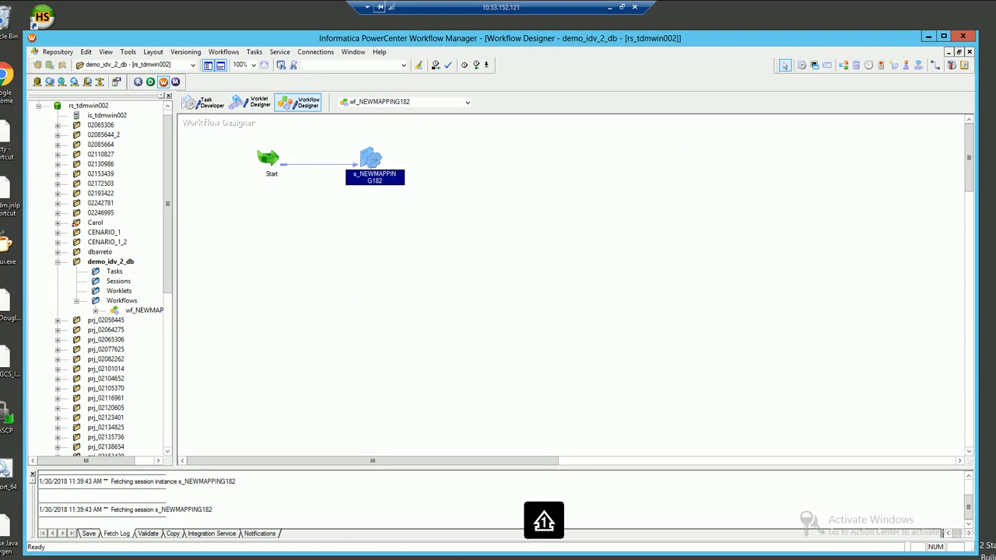
{"action": "key", "text": "ctrl+s"}
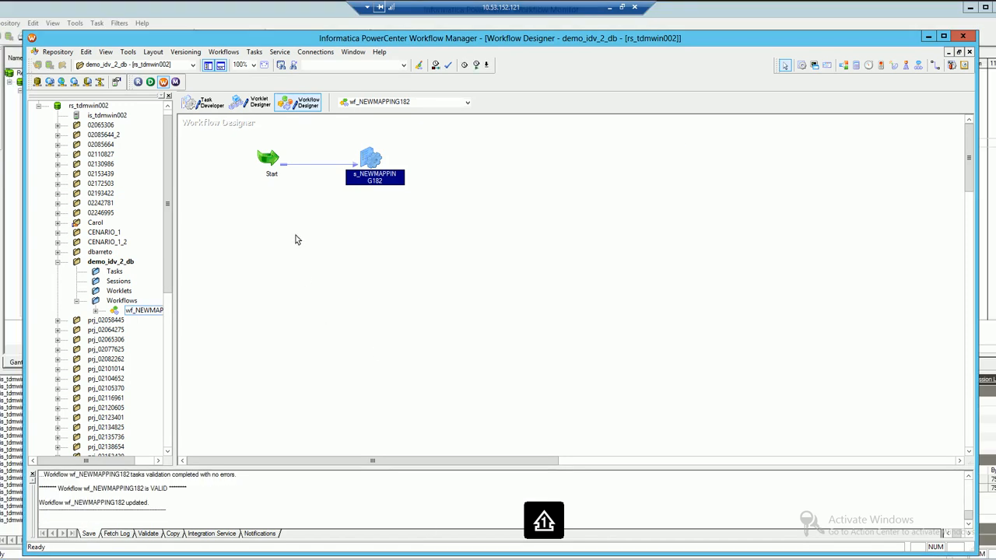
Start wf_NEWMAPPING182 and confirm s_NEWMAPPING182 succeeded with 358 rows loaded
{"action": "right_click", "coordinate": [295, 236]}
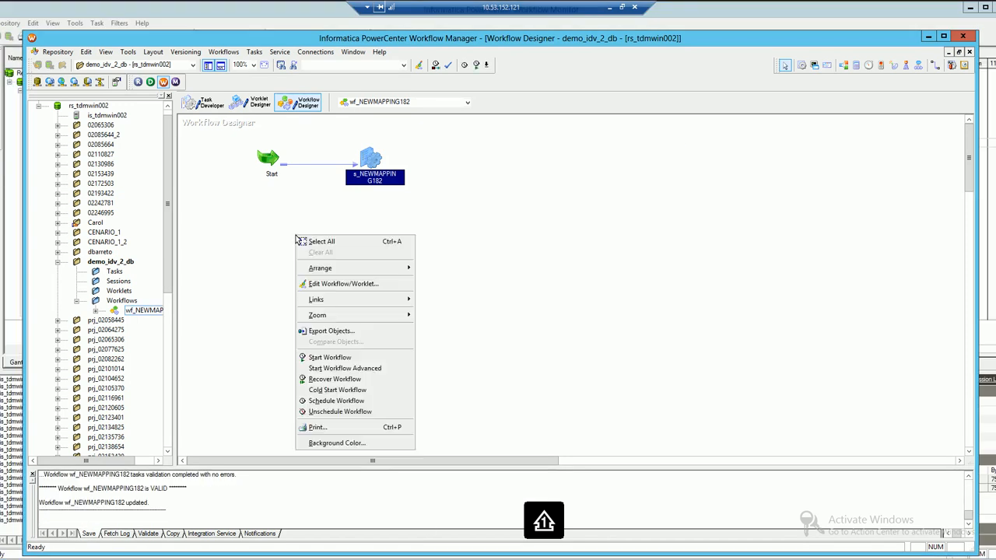
{"action": "left_click", "coordinate": [326, 360]}
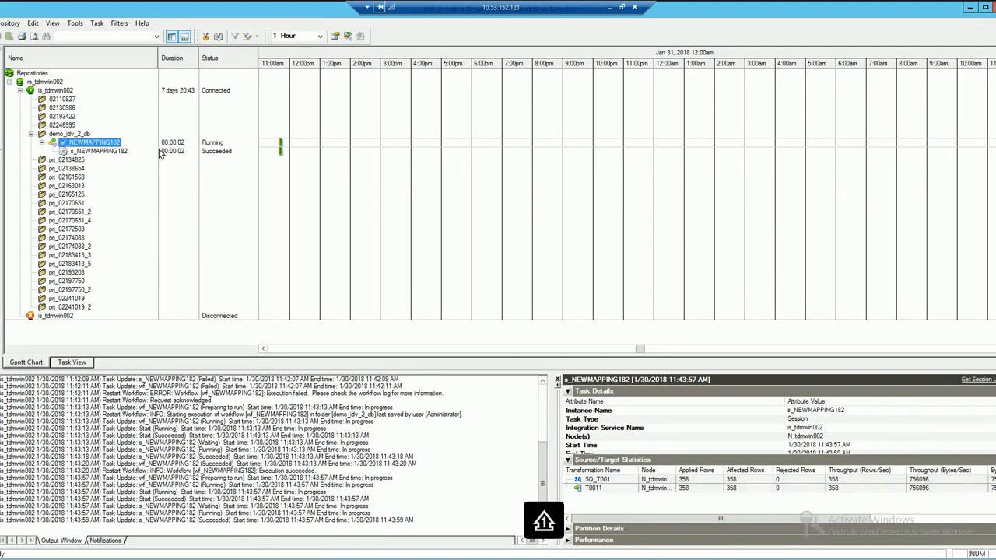
{"action": "left_click", "coordinate": [117, 152]}
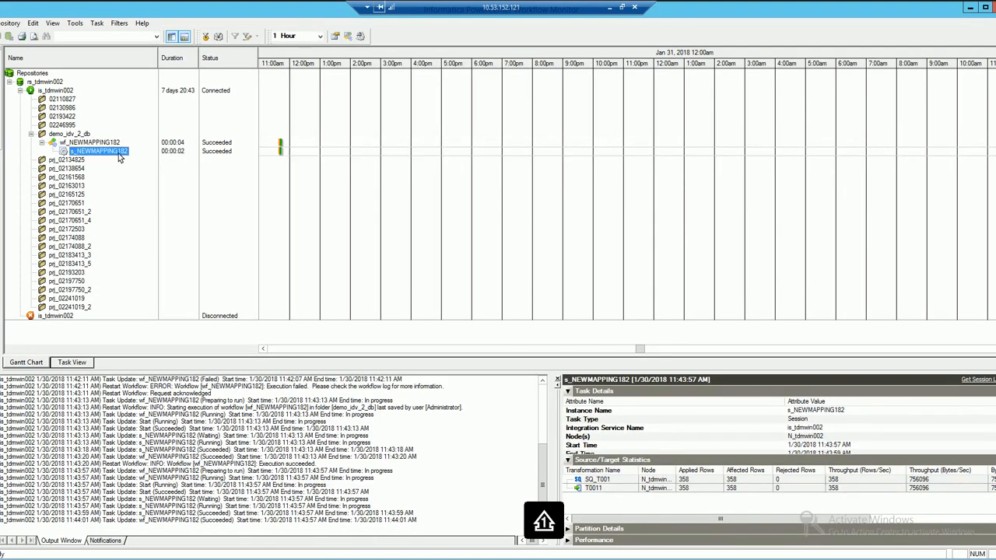
{"action": "left_click", "coordinate": [611, 8]}
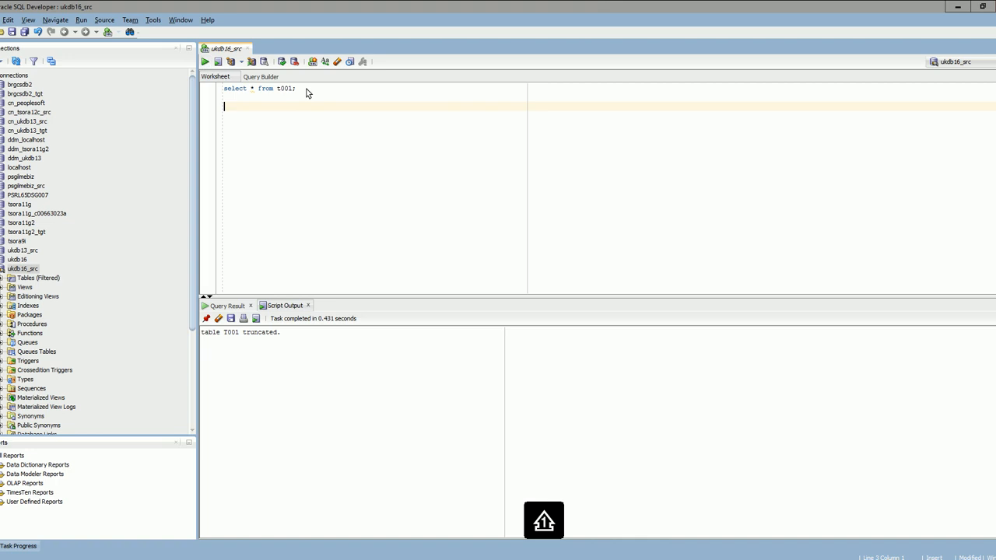
Run the worksheet query select * from t001; against ukdb16_src
{"action": "left_click_drag", "start_coordinate": [306, 92], "coordinate": [198, 74]}
{"action": "left_click", "coordinate": [204, 63]}
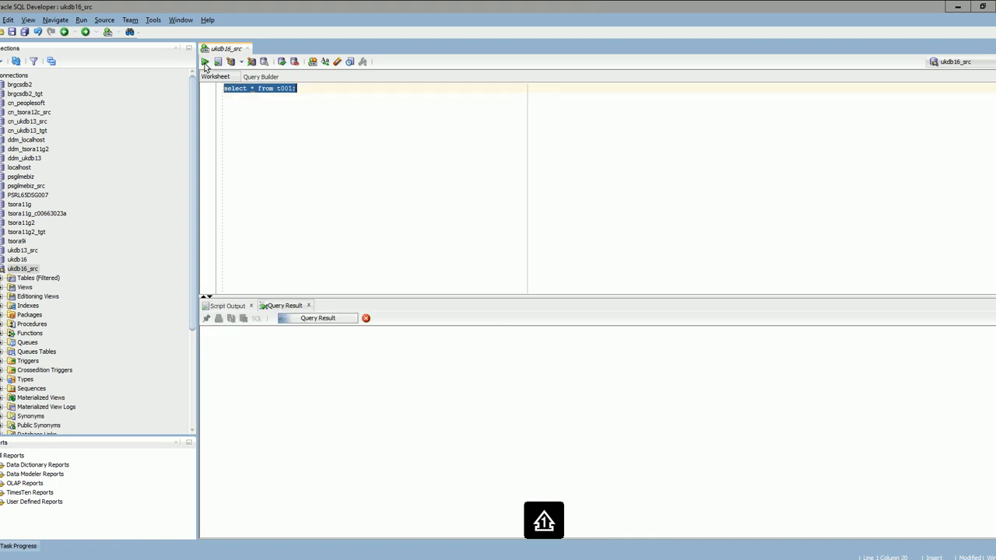